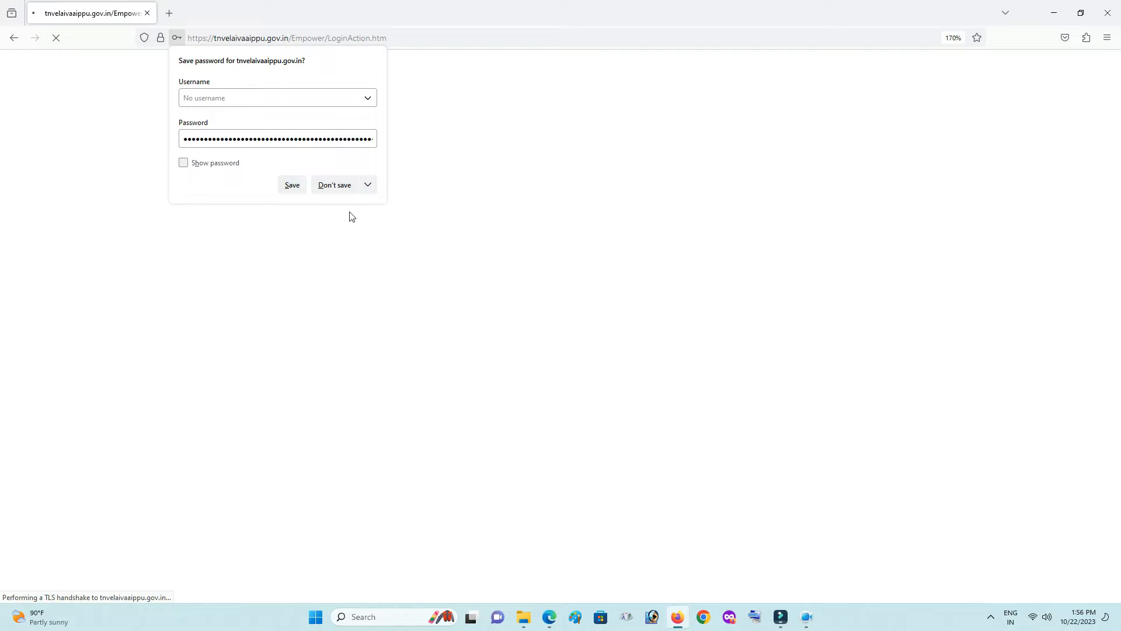
# Decline saving the login password and open the profile's Add Qualification form for a Degree entry
pyautogui.click(335, 185)
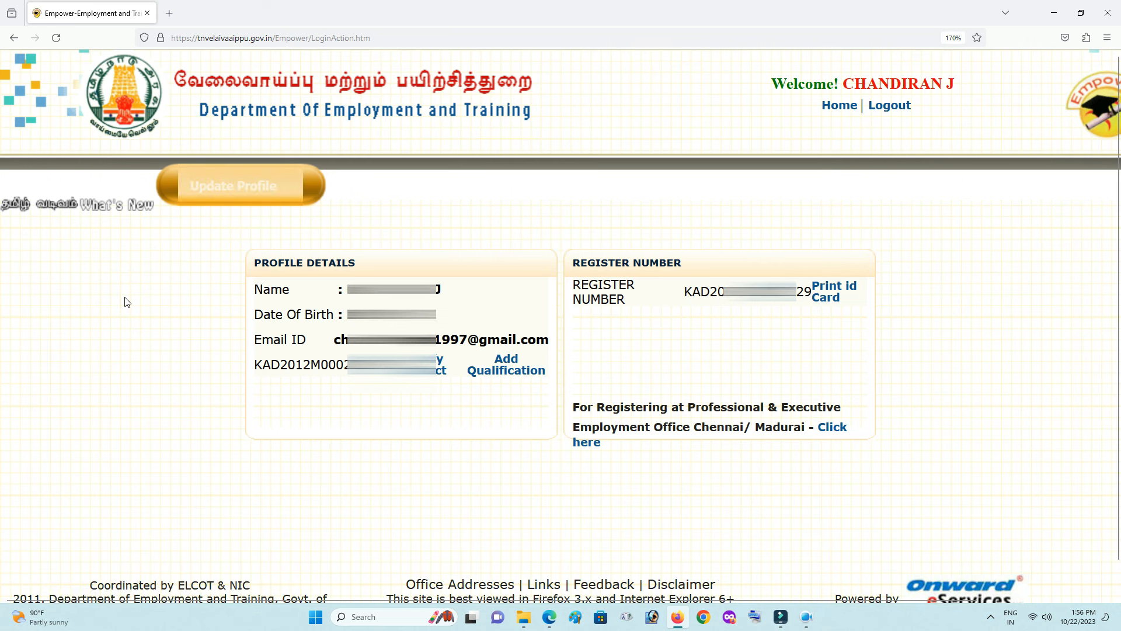
pyautogui.click(508, 374)
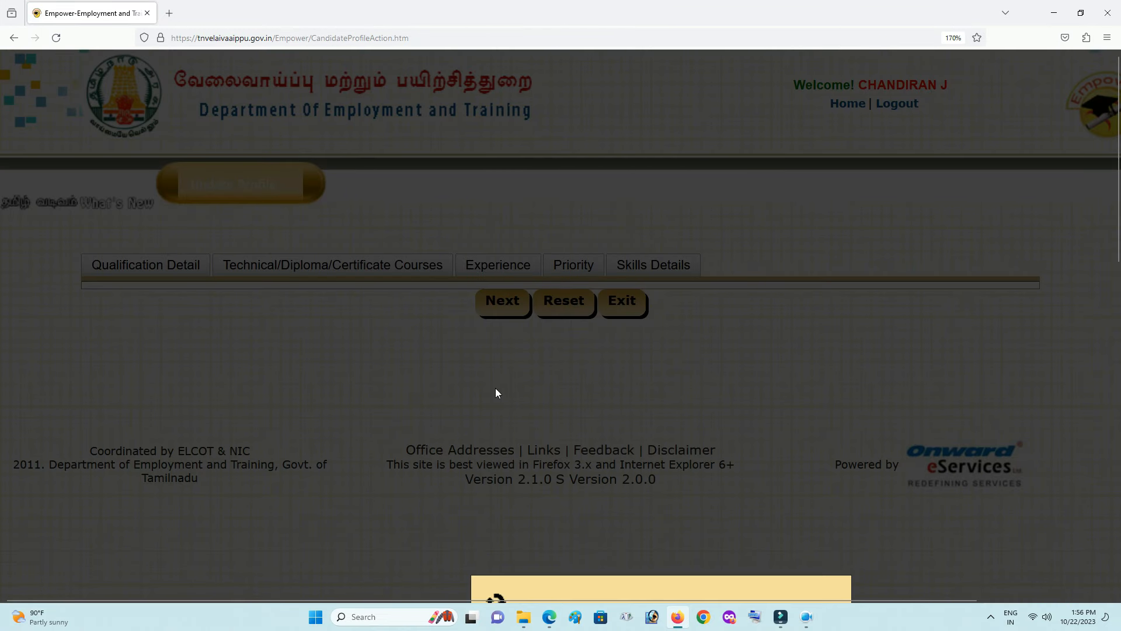
pyautogui.hotkey('ctrl', '-')
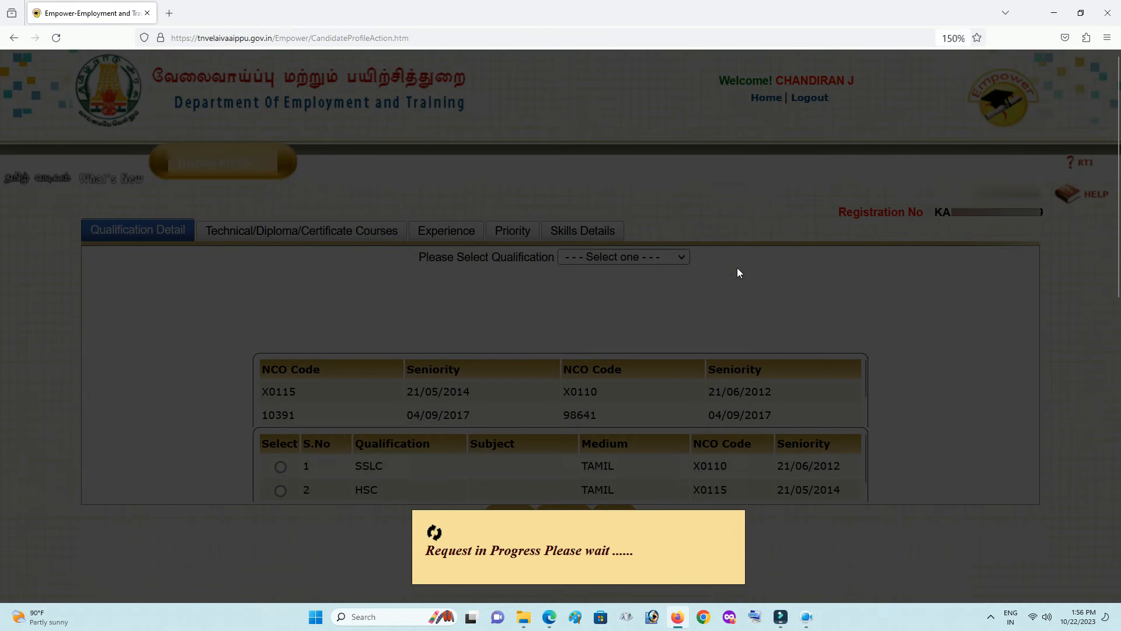
pyautogui.hotkey('ctrl', '-')
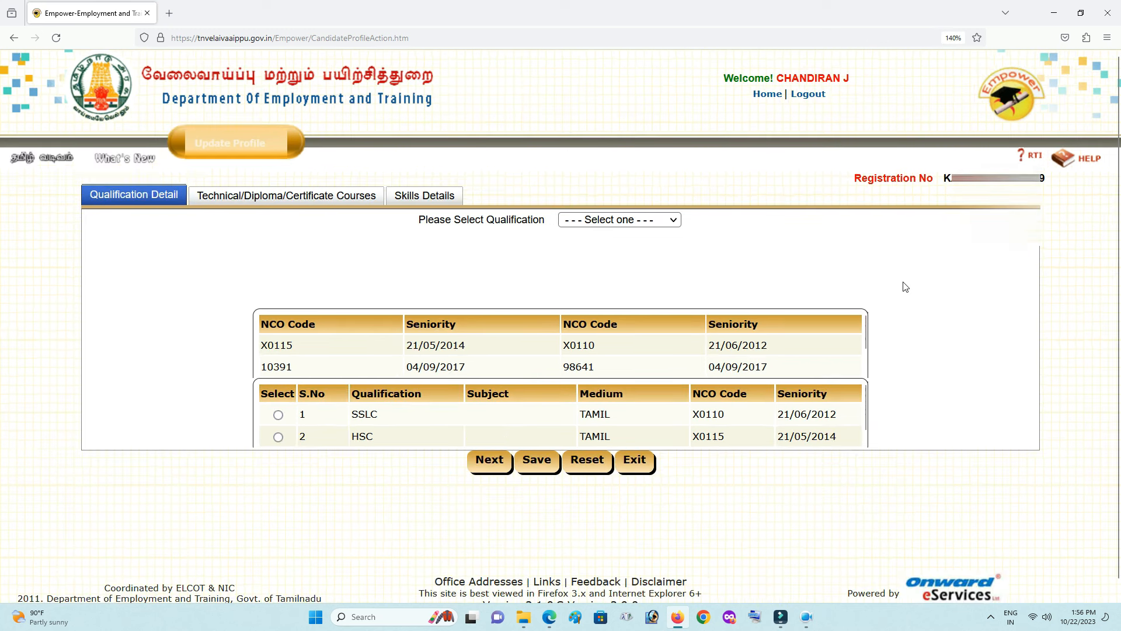
pyautogui.click(671, 226)
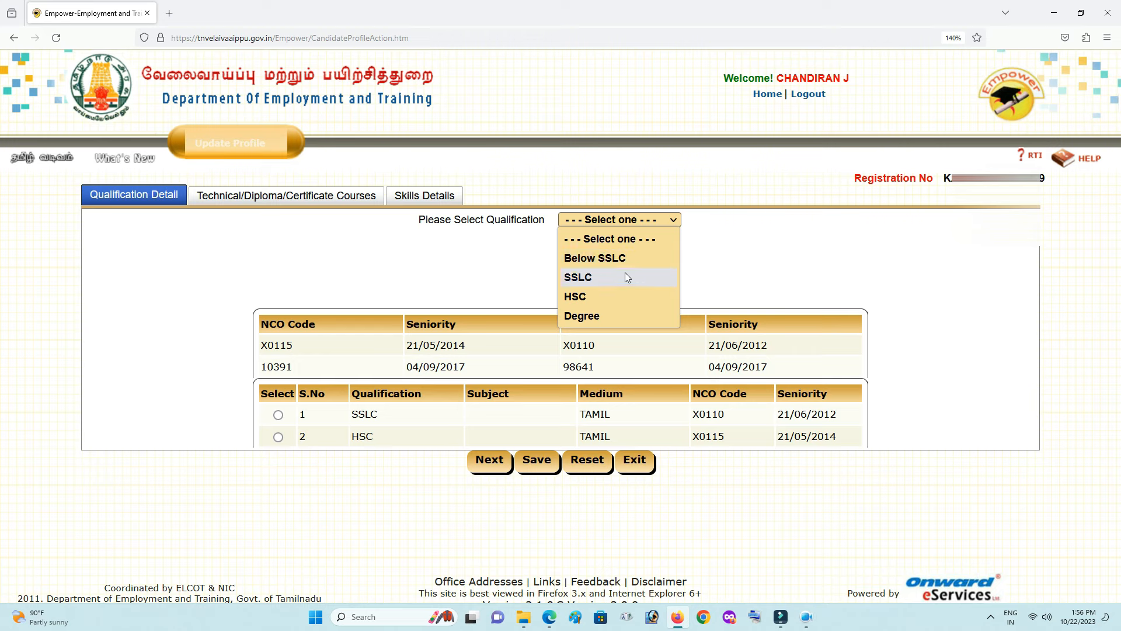
pyautogui.click(629, 315)
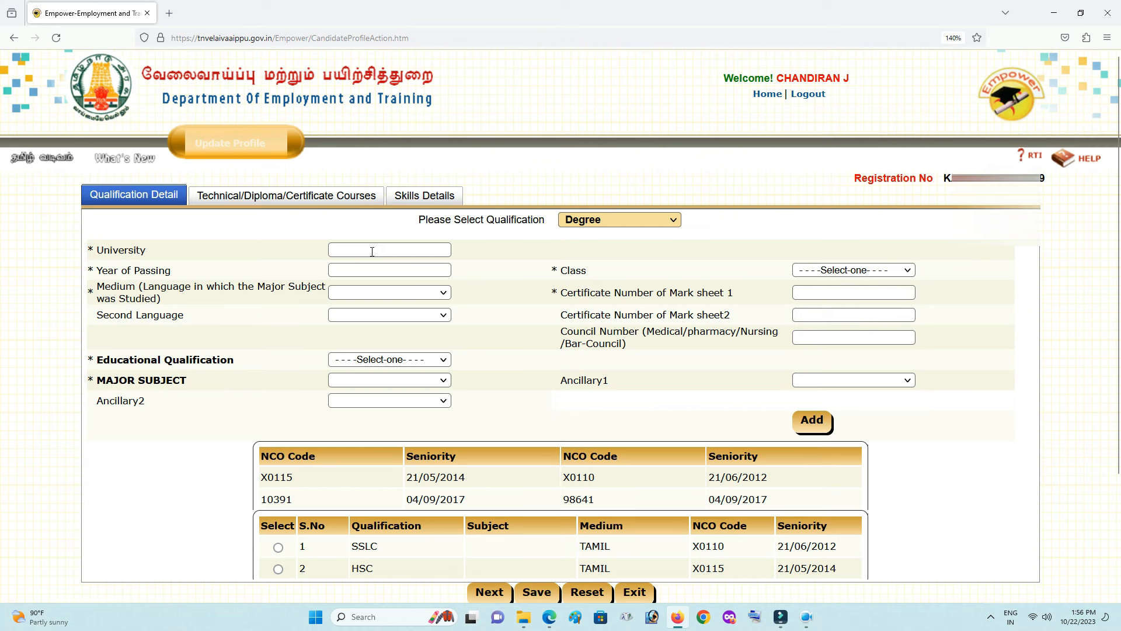
# Review the degree form's University, Year of Passing, Medium and Second Language fields and their language options
pyautogui.click(372, 252)
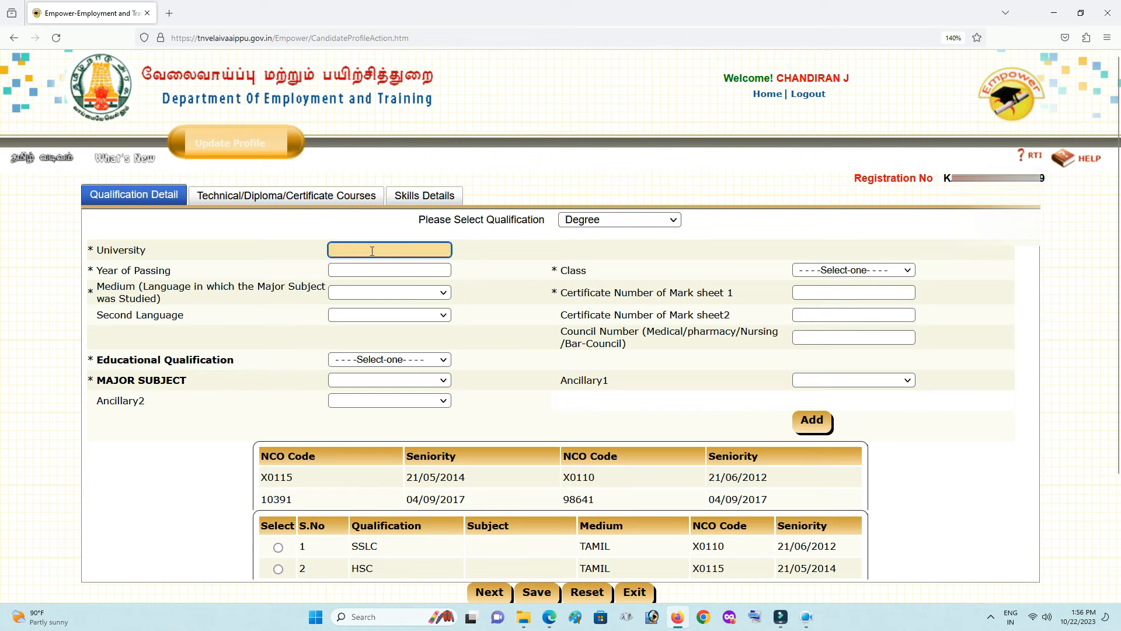
pyautogui.click(391, 270)
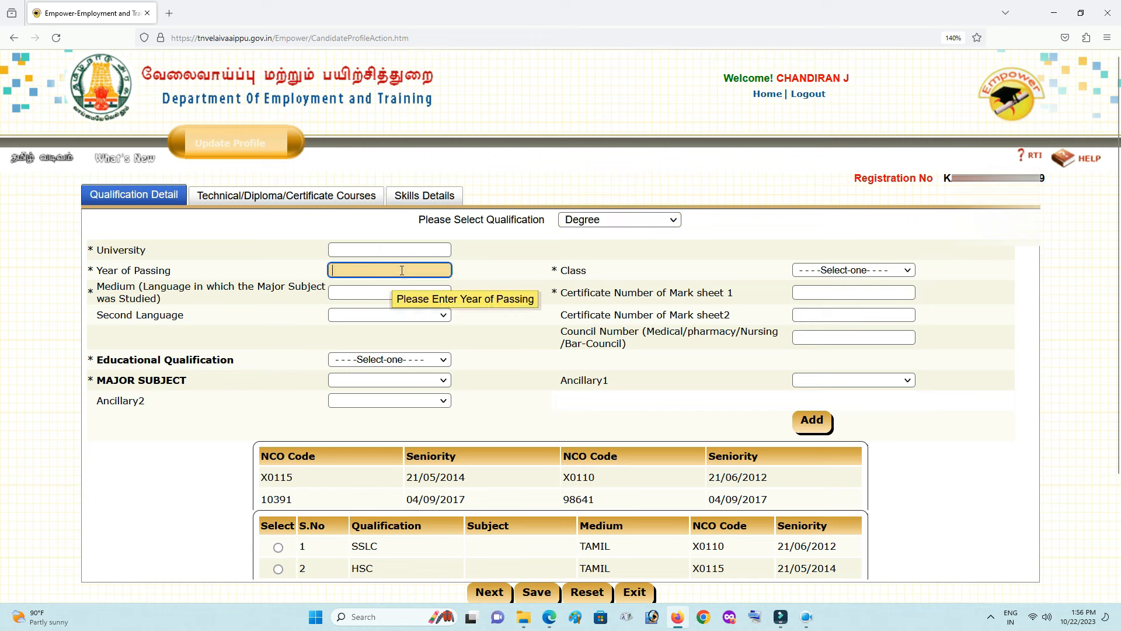
pyautogui.click(410, 292)
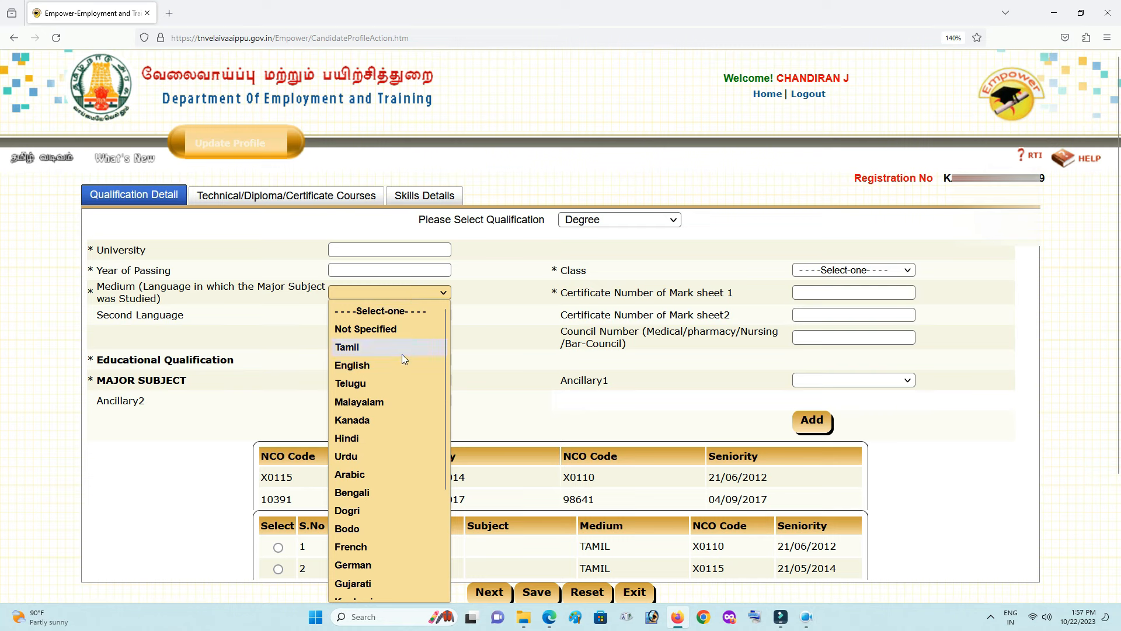
pyautogui.click(404, 315)
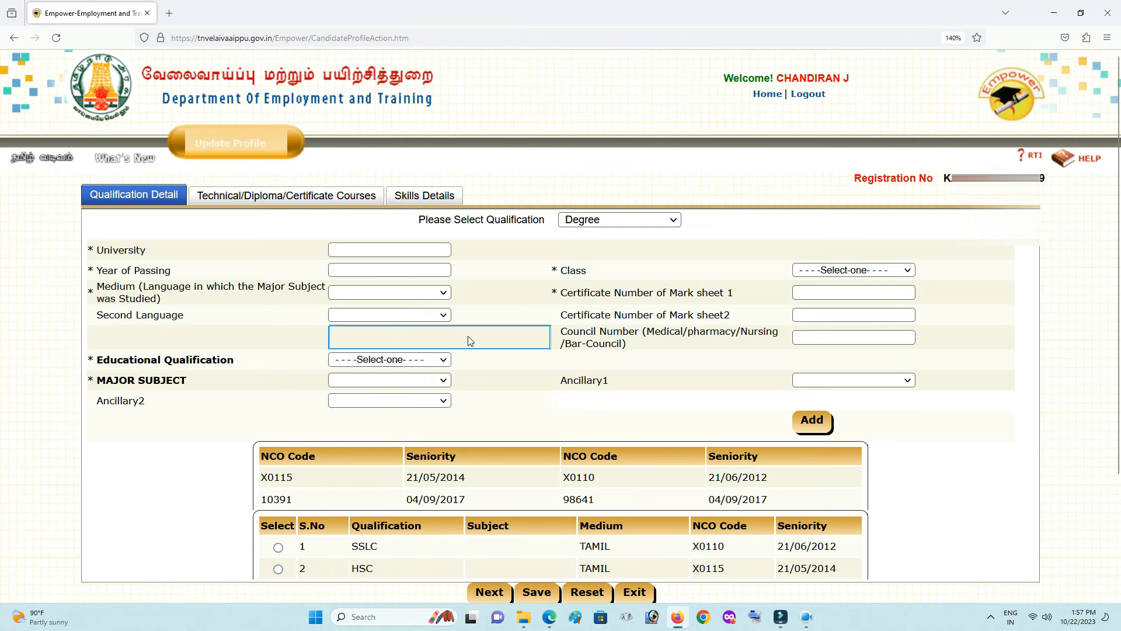
pyautogui.click(405, 315)
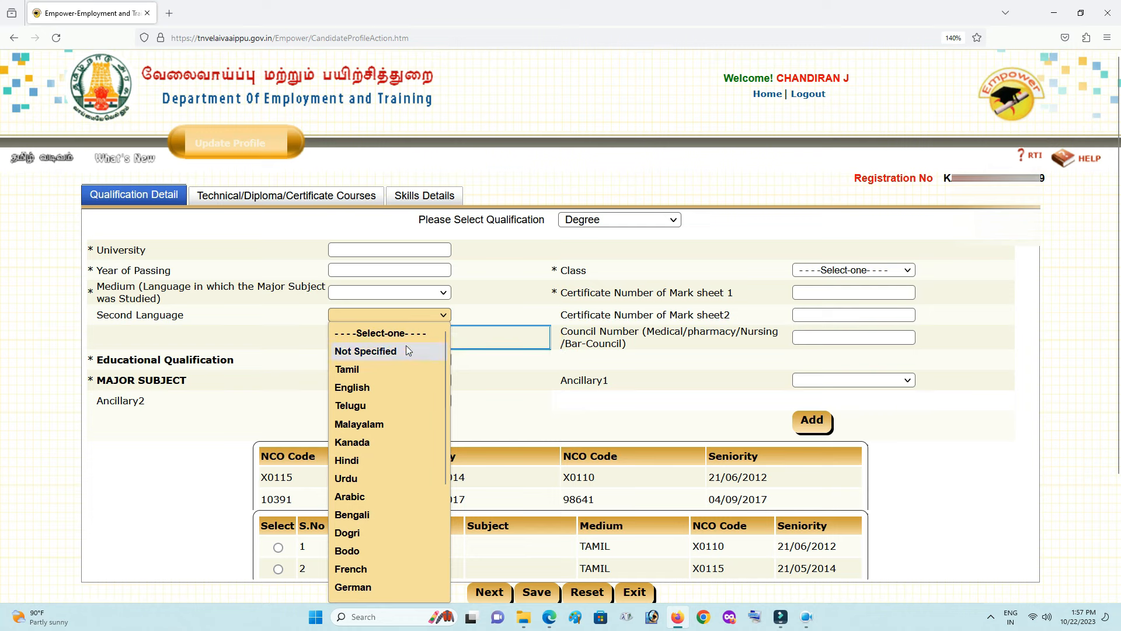
pyautogui.click(478, 312)
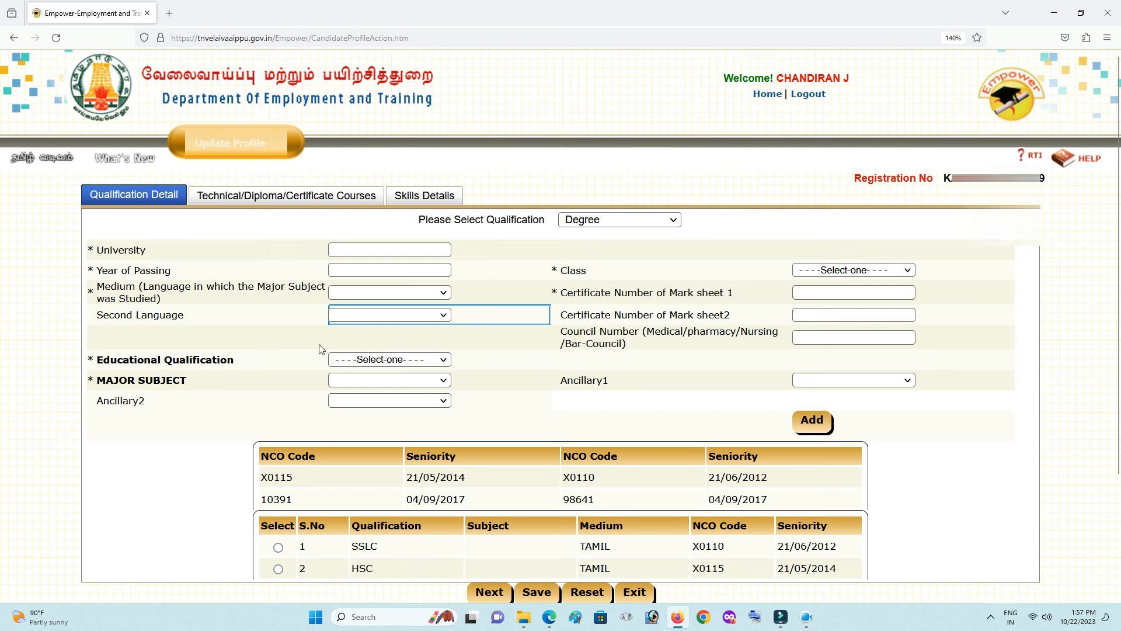
# Set the Educational Qualification to GRADUATE EDUCATION after looking through the available degree types
pyautogui.click(368, 360)
pyautogui.scroll(-1, 388, 236)
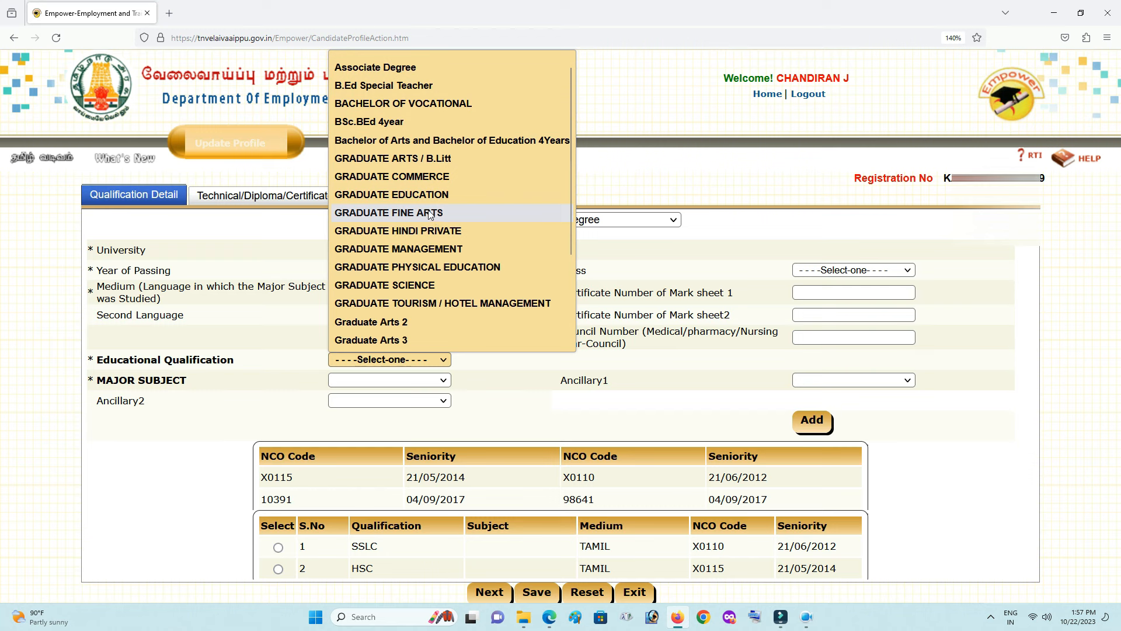
pyautogui.scroll(-3, 425, 204)
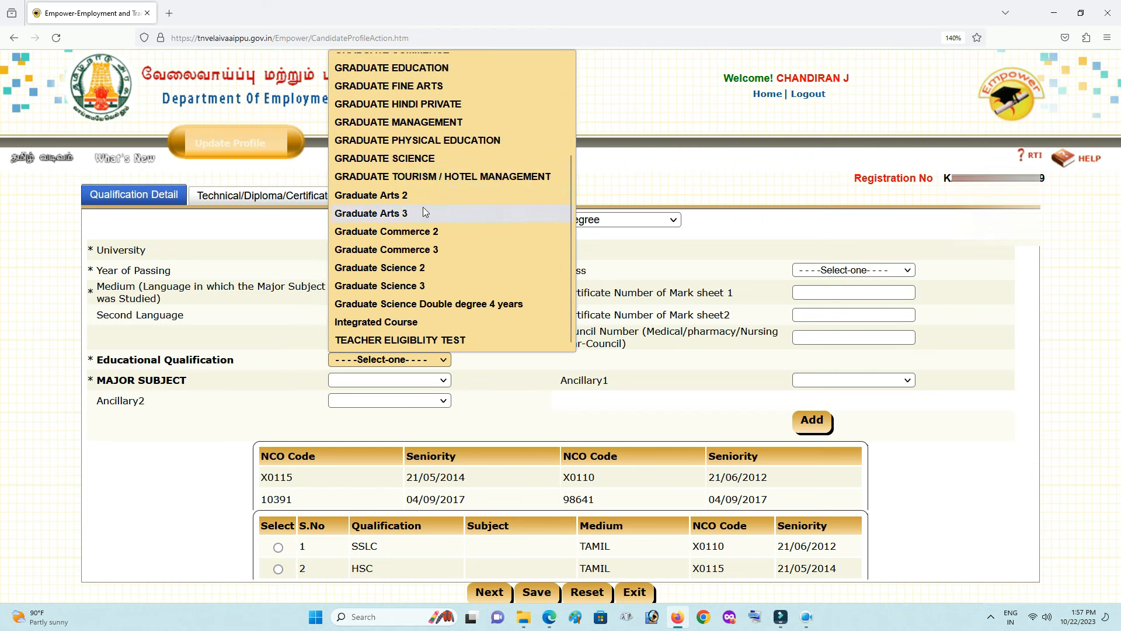
pyautogui.scroll(3, 421, 231)
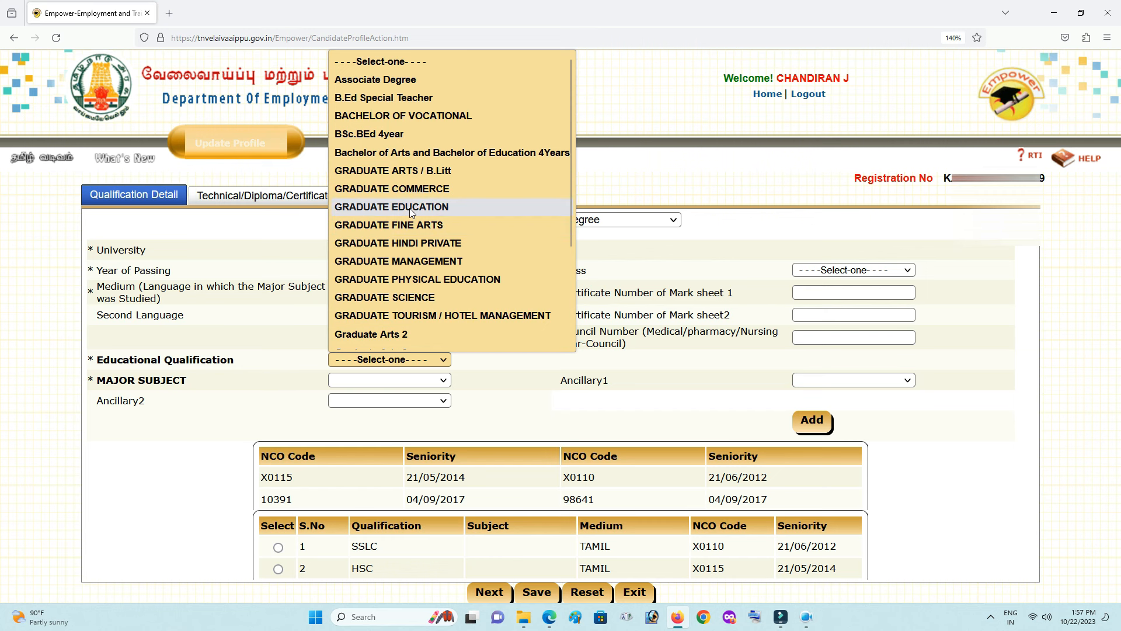
pyautogui.click(411, 207)
pyautogui.click(657, 346)
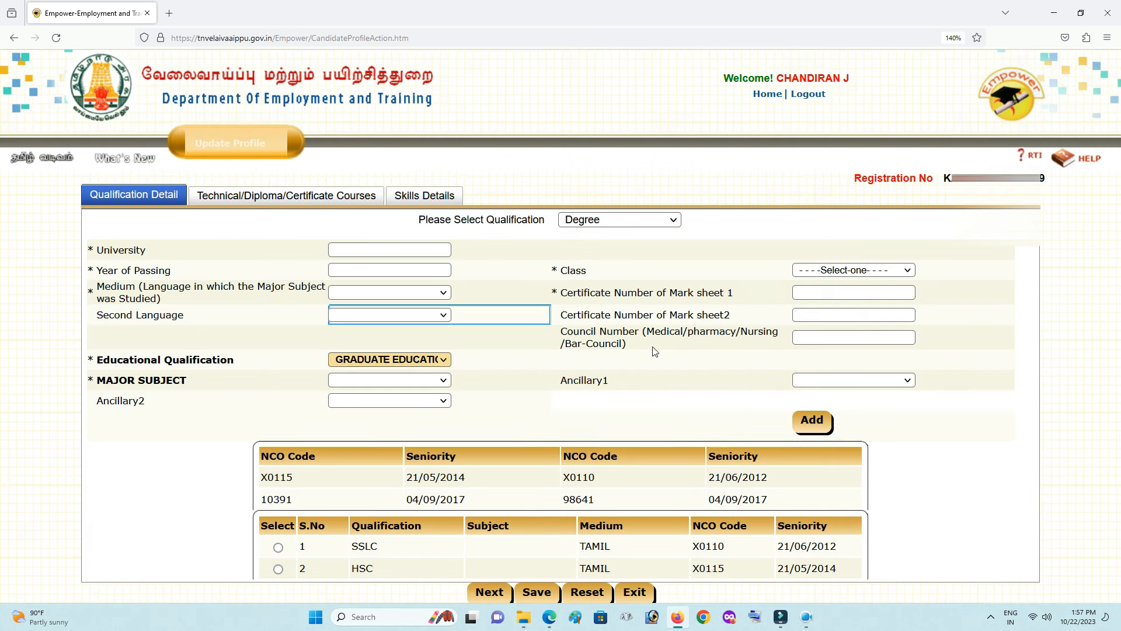
# Set the Educational Qualification to Graduate Arts 2
pyautogui.click(436, 359)
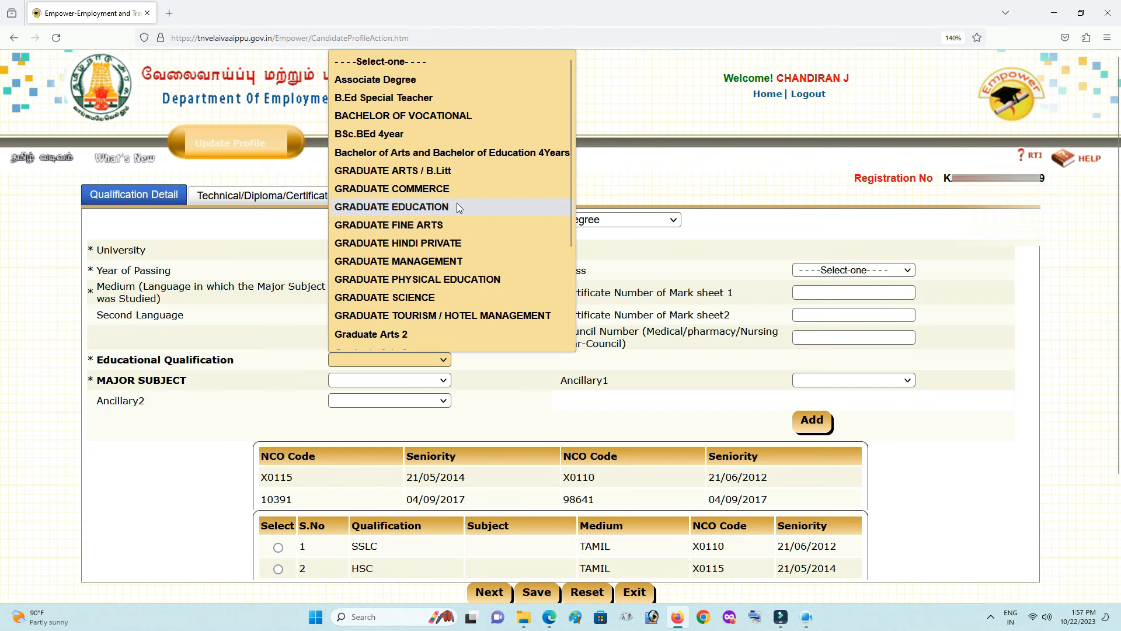
pyautogui.scroll(-2, 444, 269)
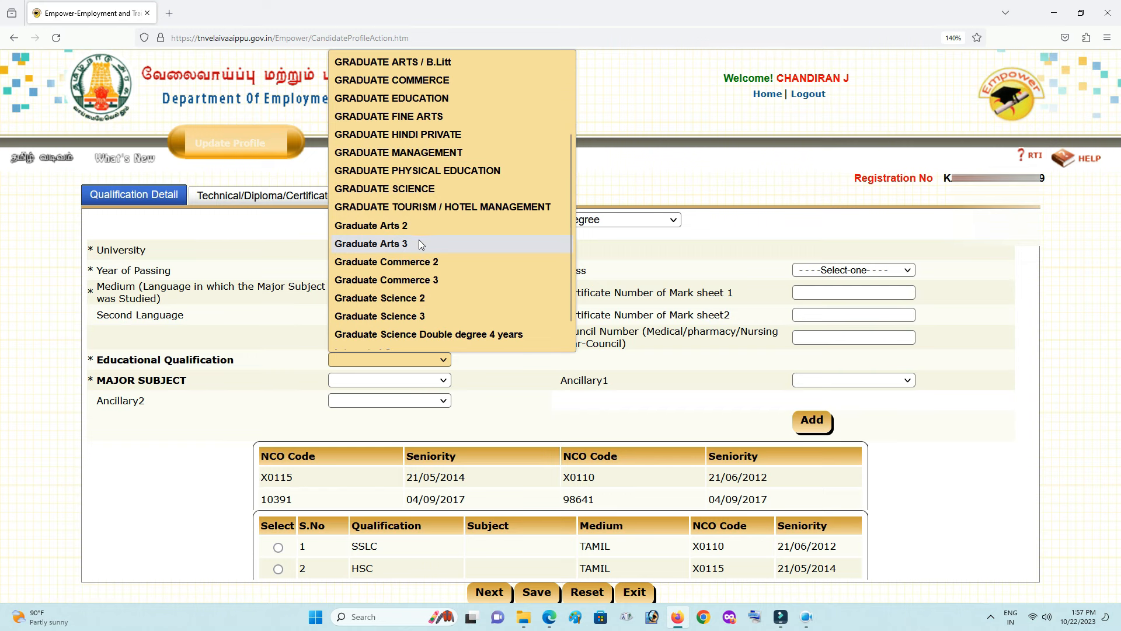
pyautogui.scroll(-1, 421, 244)
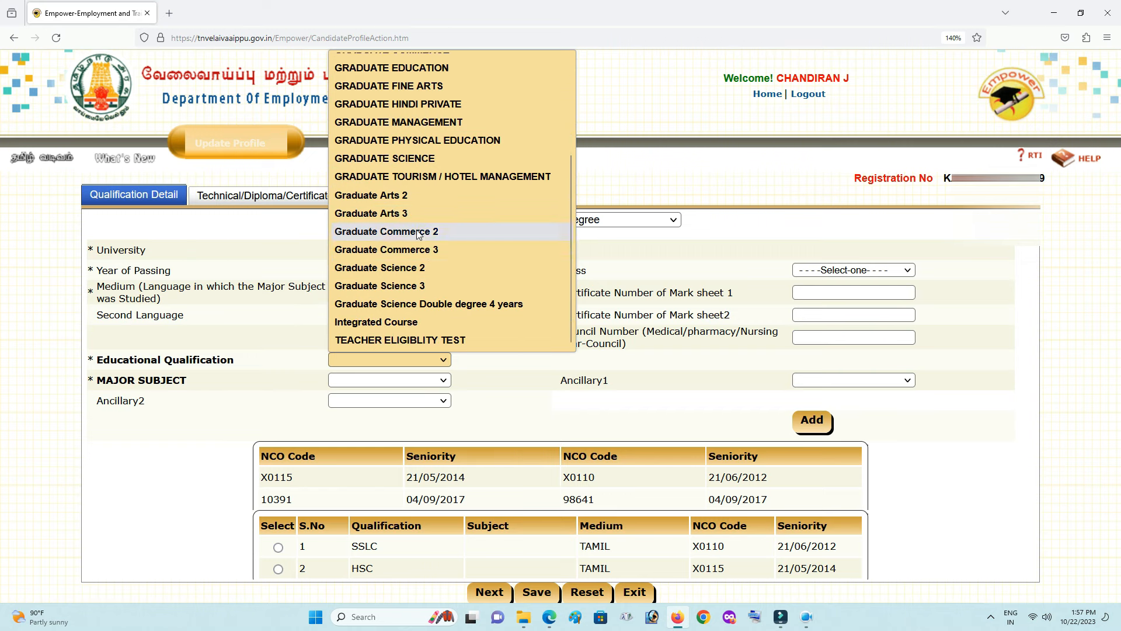
pyautogui.click(408, 198)
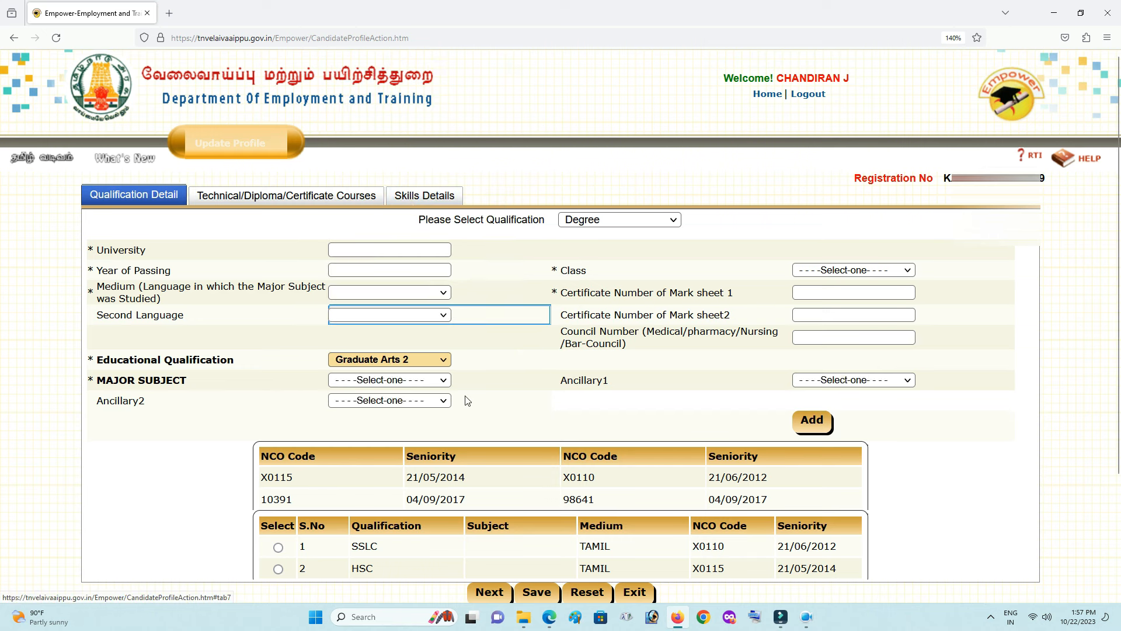
# Choose History as the major subject of the degree
pyautogui.click(443, 380)
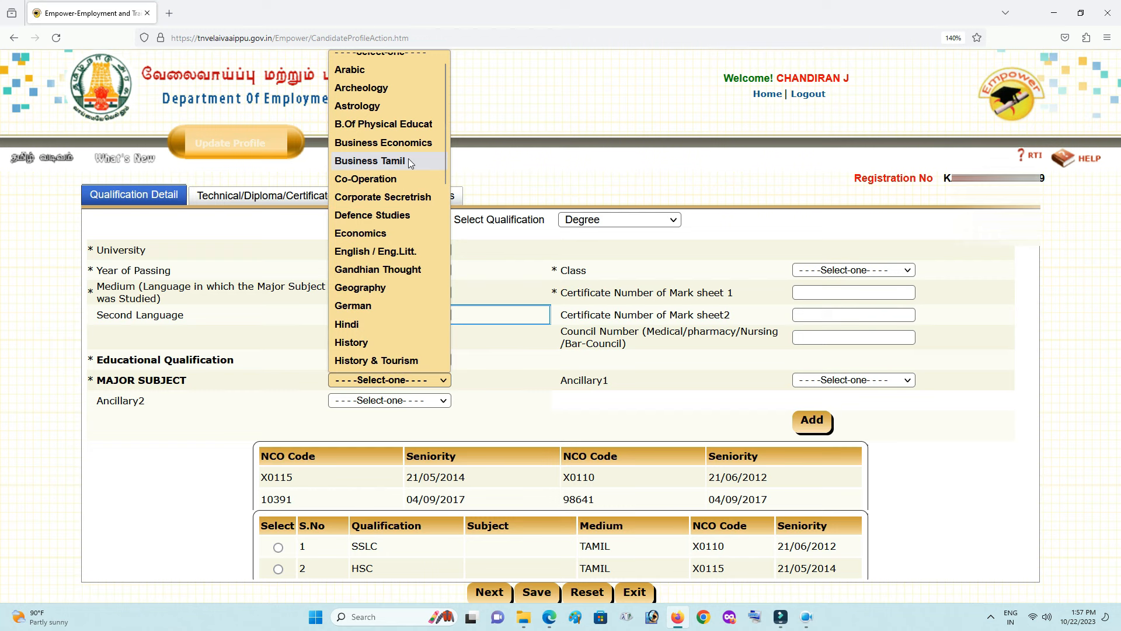
pyautogui.scroll(-4, 408, 163)
pyautogui.scroll(2, 407, 164)
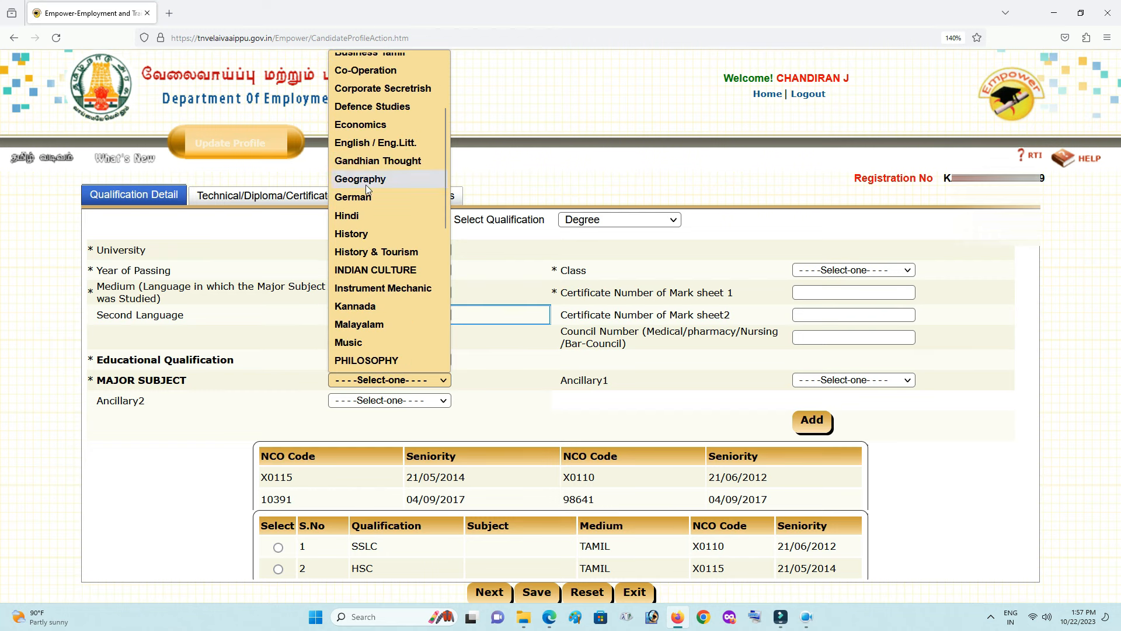
pyautogui.scroll(-2, 372, 267)
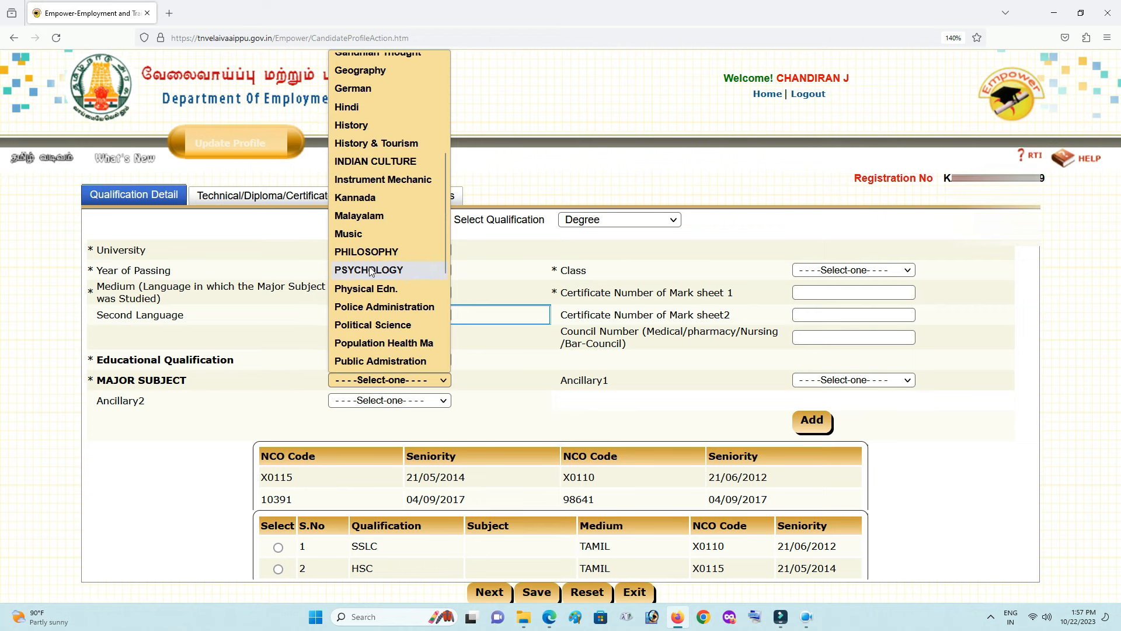
pyautogui.scroll(2, 373, 263)
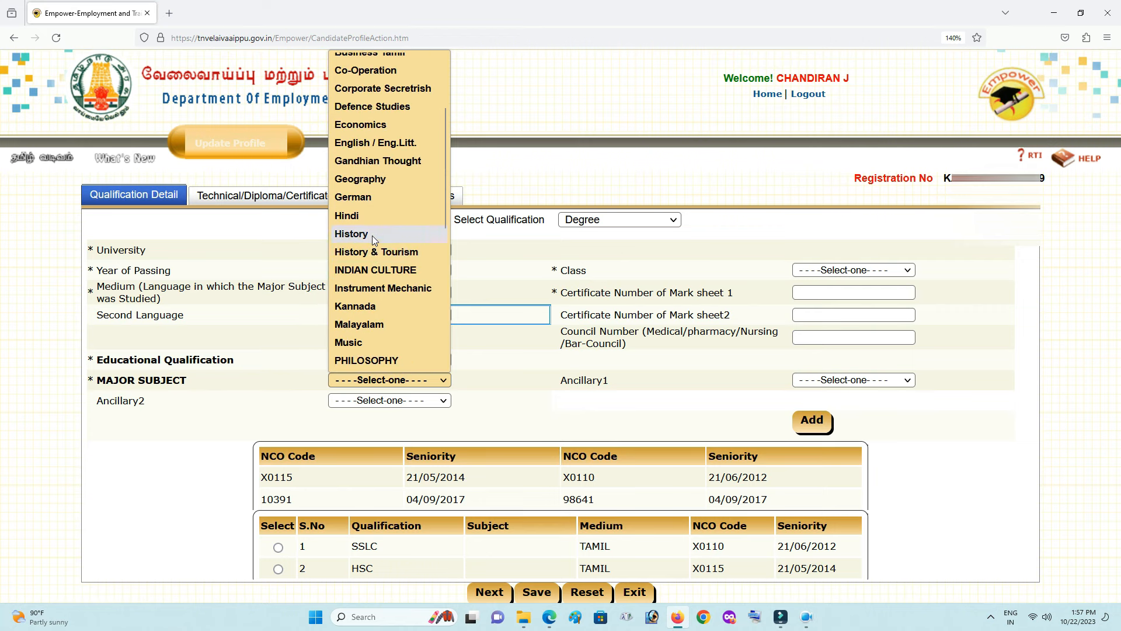
pyautogui.click(373, 236)
# Choose Economics as the Ancillary2 subject of the degree
pyautogui.click(411, 386)
pyautogui.click(406, 402)
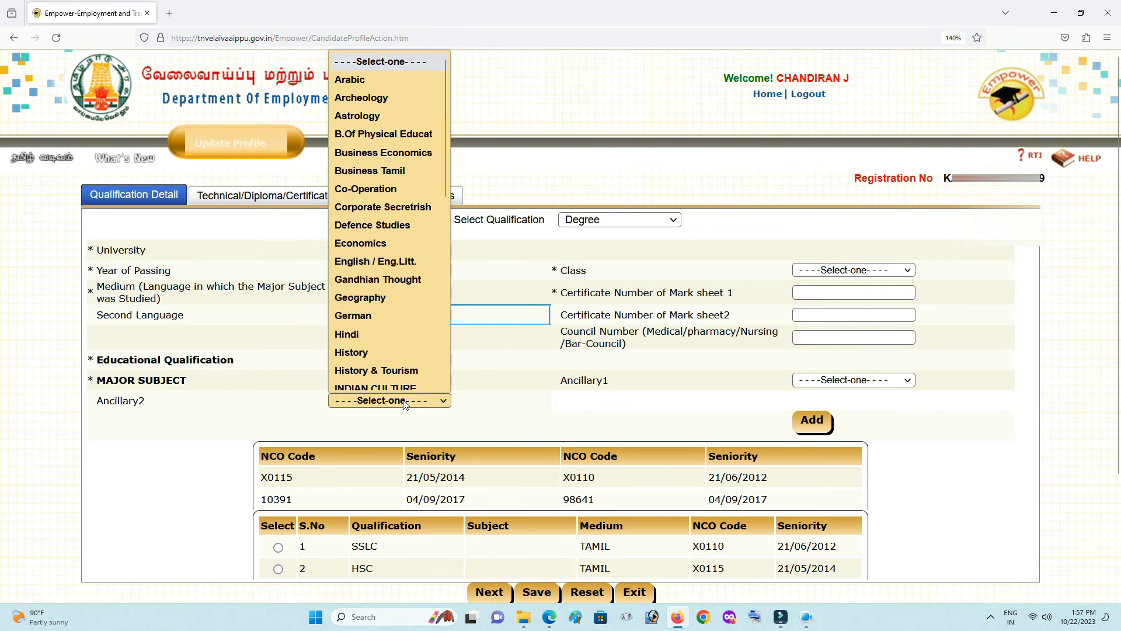
pyautogui.click(390, 234)
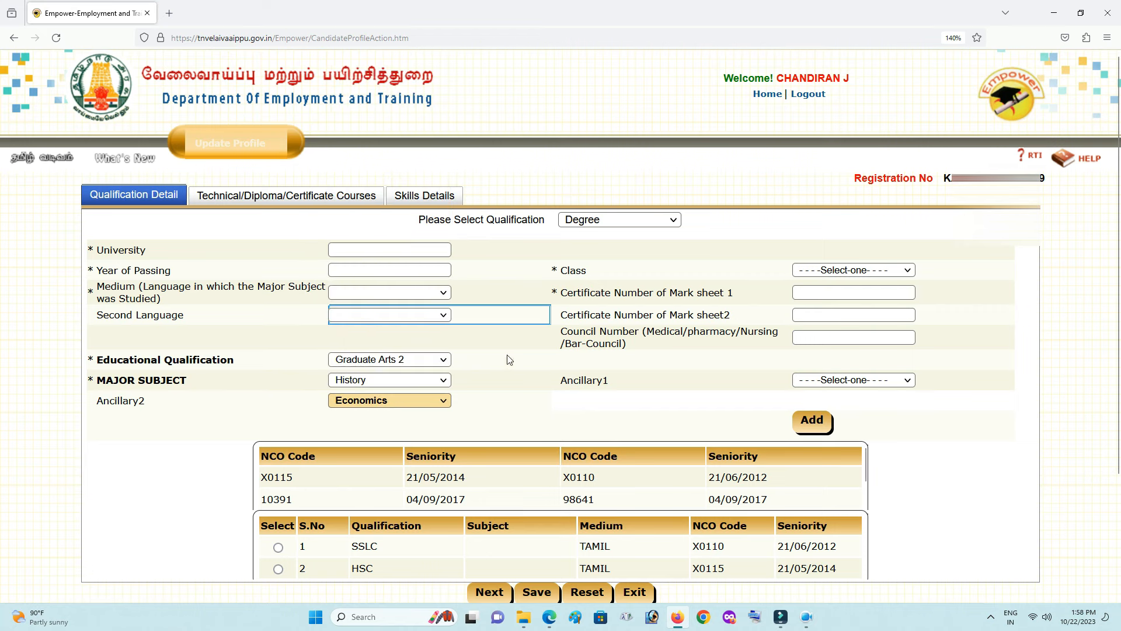
# Set the class obtained in the degree to First Class
pyautogui.click(814, 266)
pyautogui.click(816, 267)
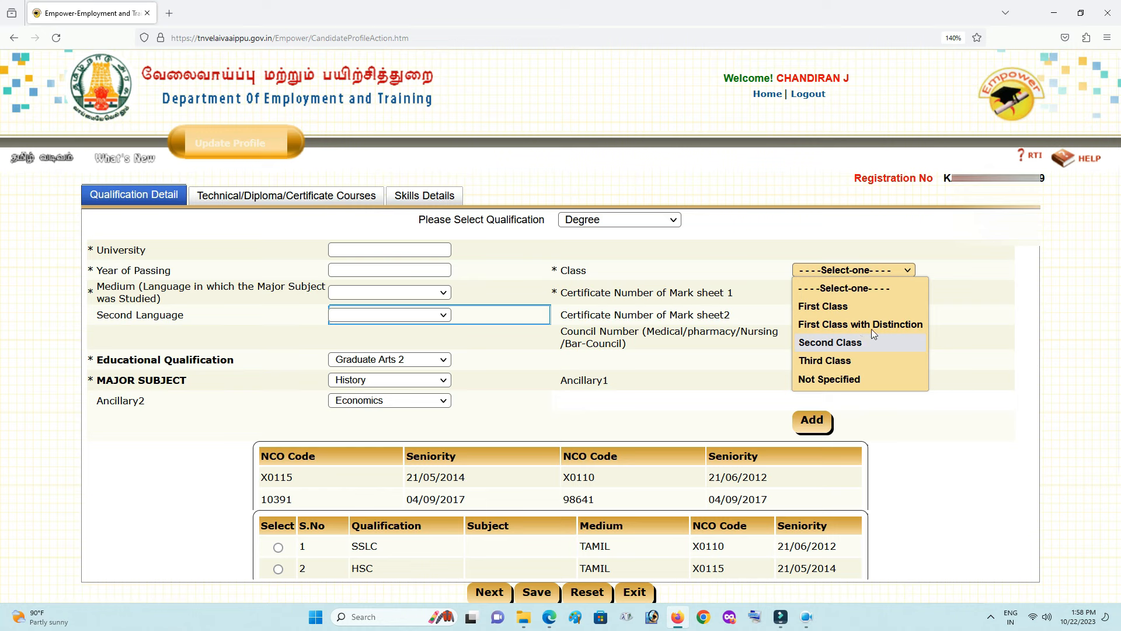
pyautogui.click(868, 304)
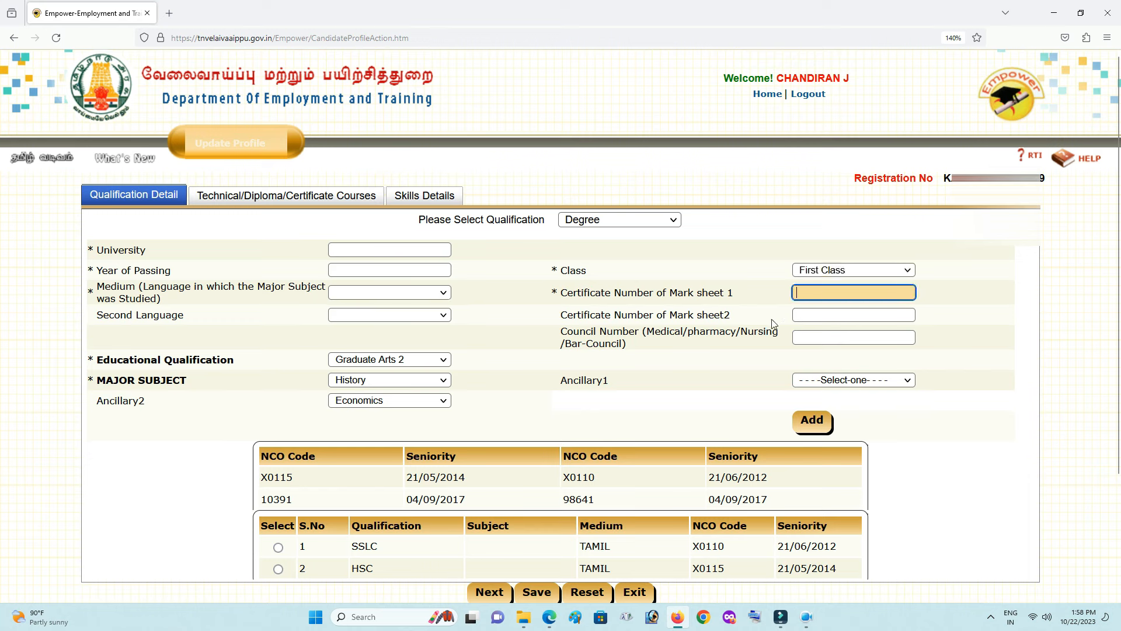
# Review the mark sheet certificate and council number fields and the subjects offered for Ancillary1
pyautogui.click(786, 320)
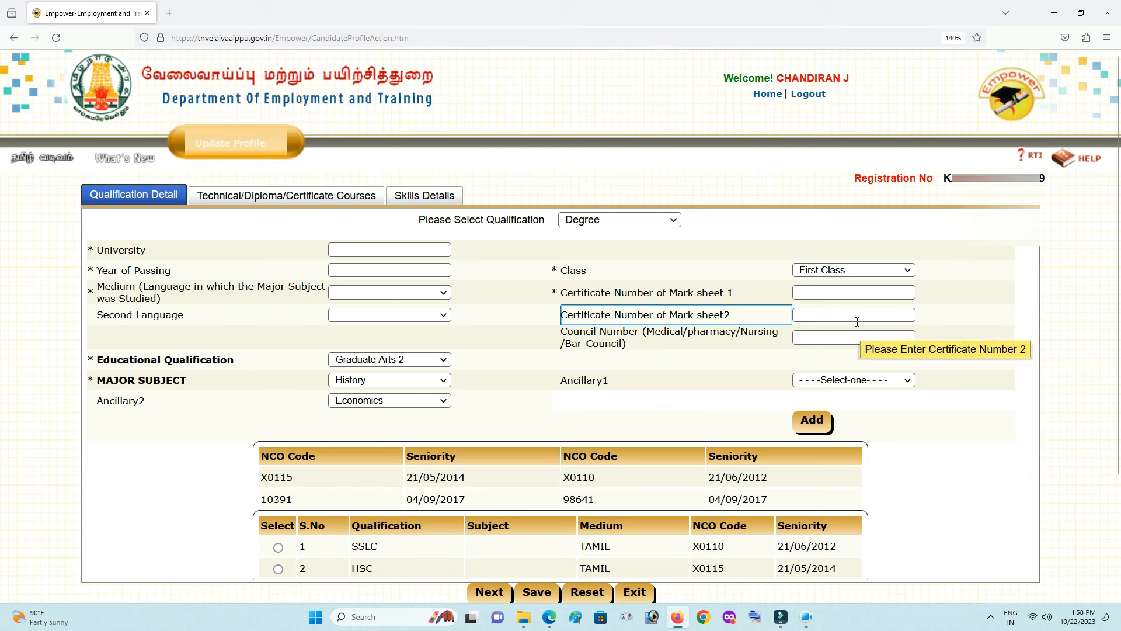
pyautogui.click(829, 337)
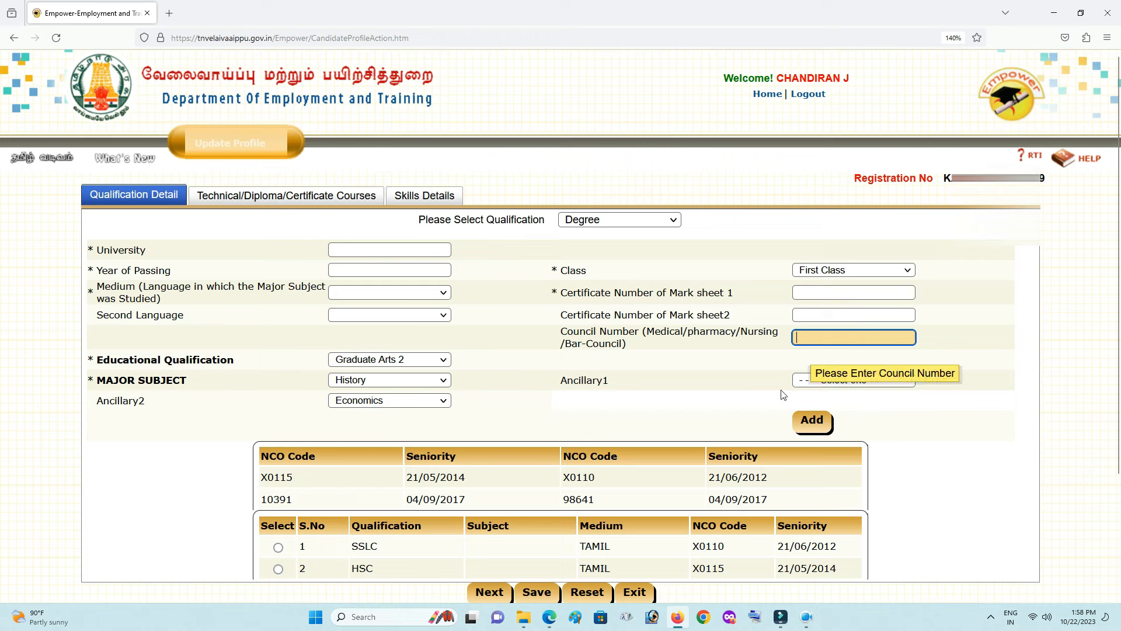
pyautogui.click(878, 381)
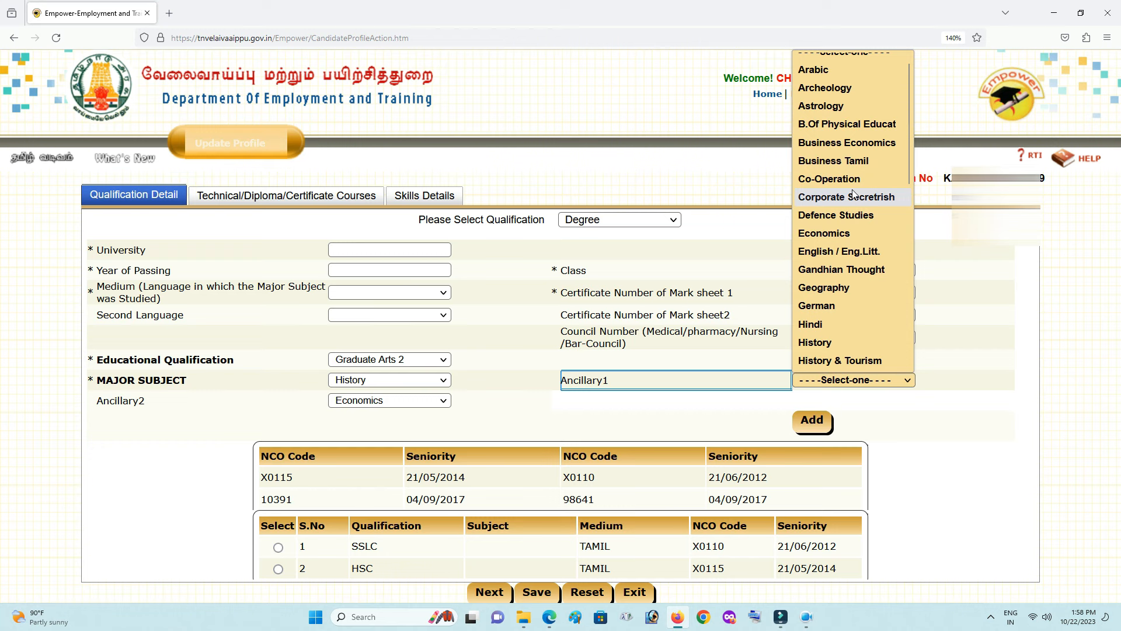
pyautogui.scroll(-4, 854, 194)
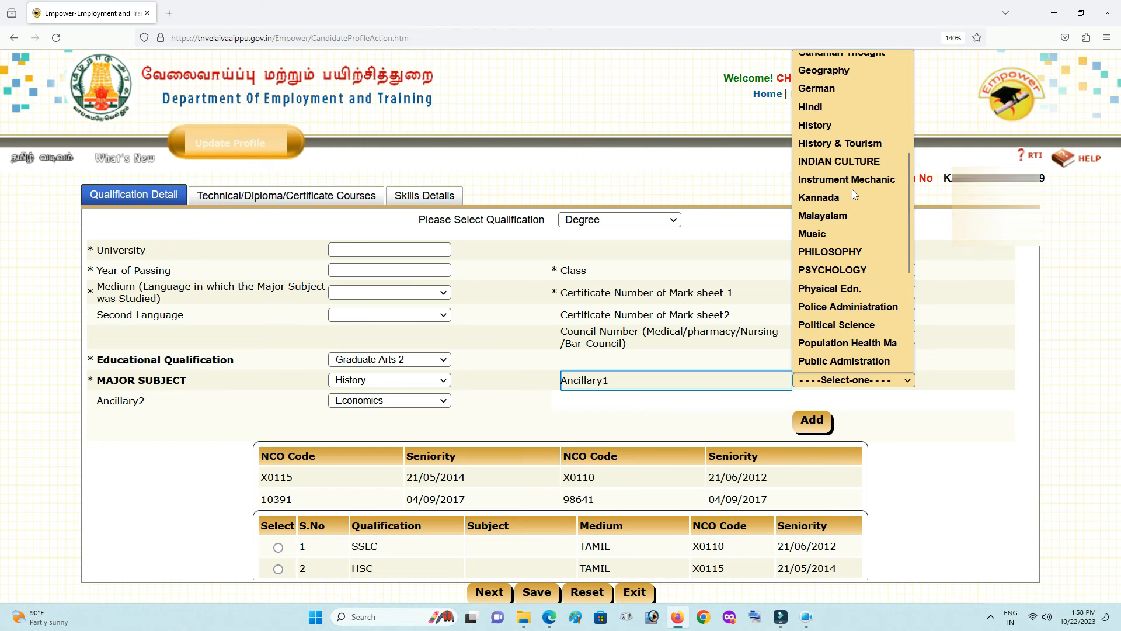
pyautogui.scroll(-2, 852, 189)
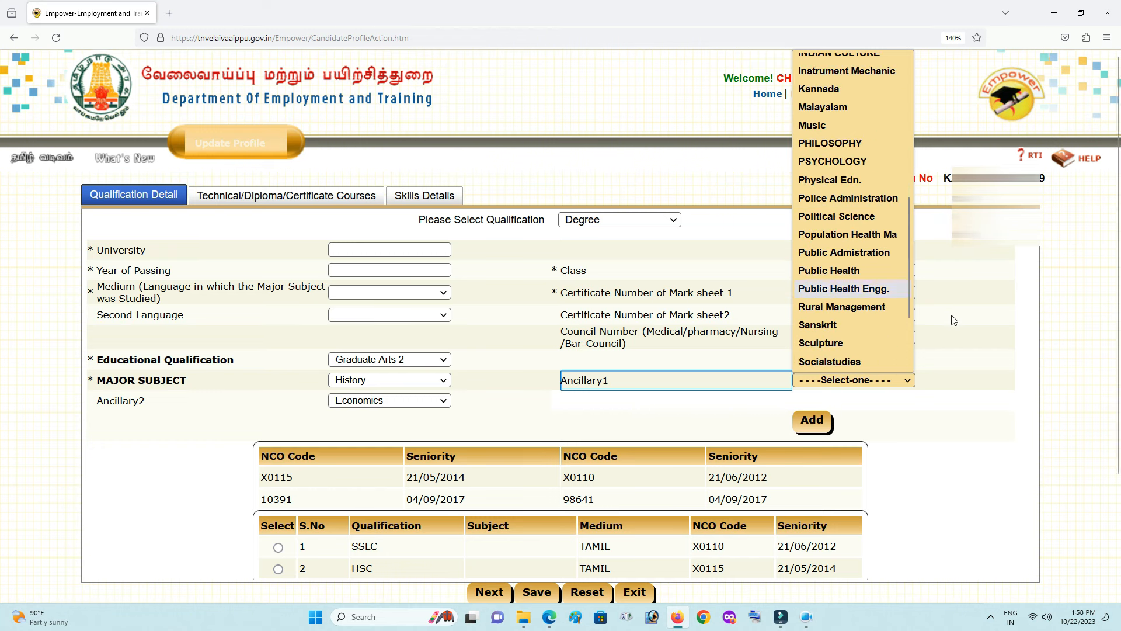
pyautogui.click(969, 329)
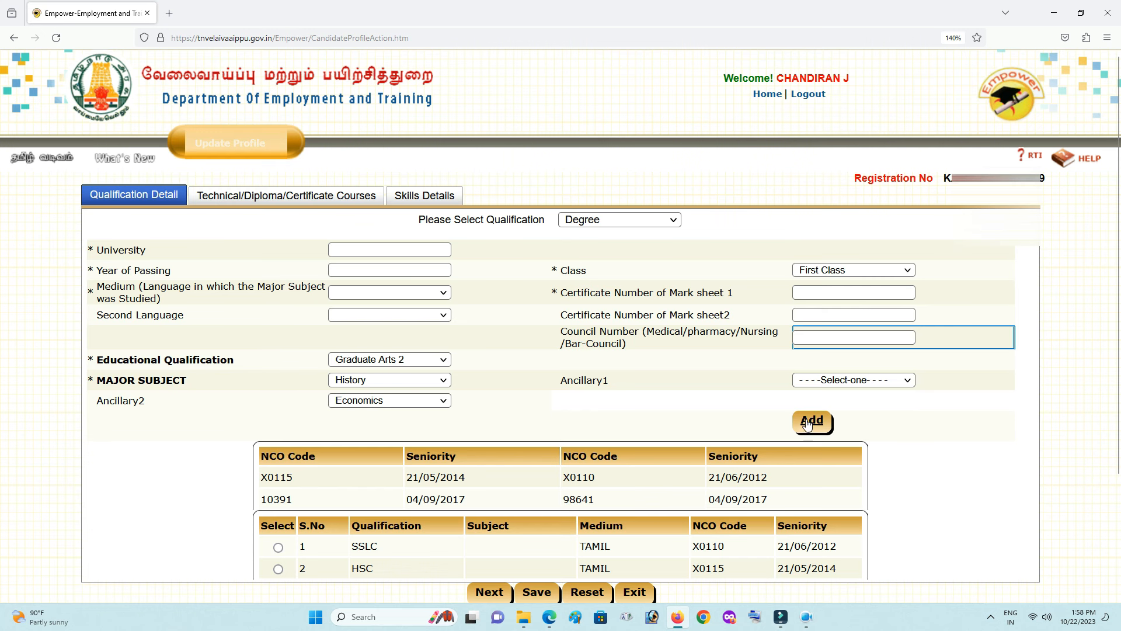
pyautogui.hotkey('ctrl', '-')
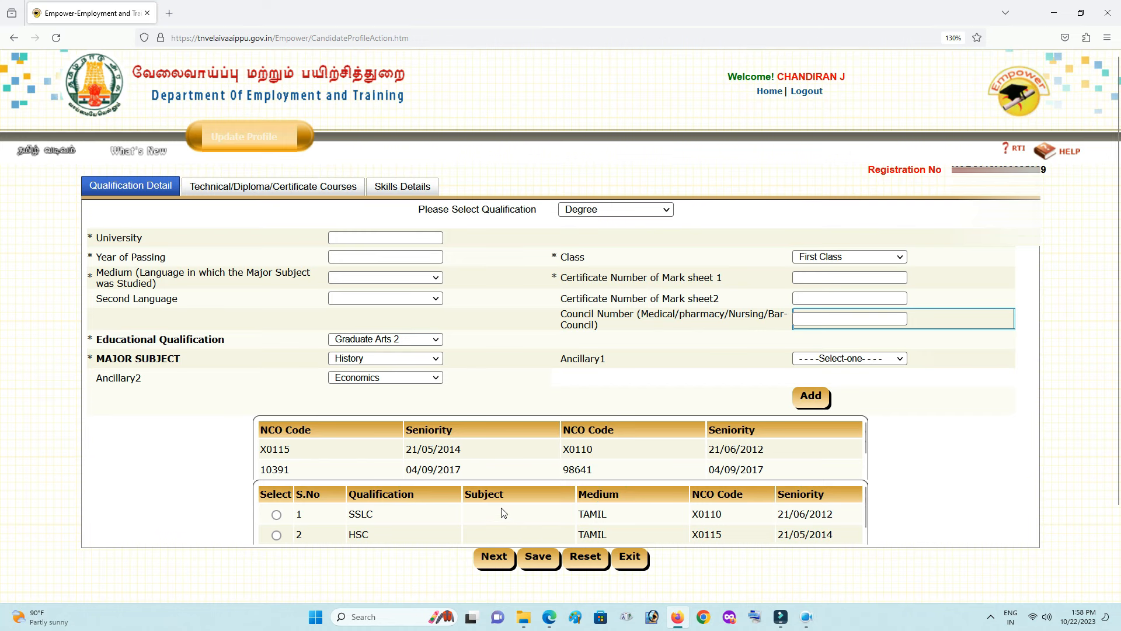
# Go to the technical, diploma and certificate courses section and set the technical qualification to DIPLOMA ENGINEERING
pyautogui.click(494, 557)
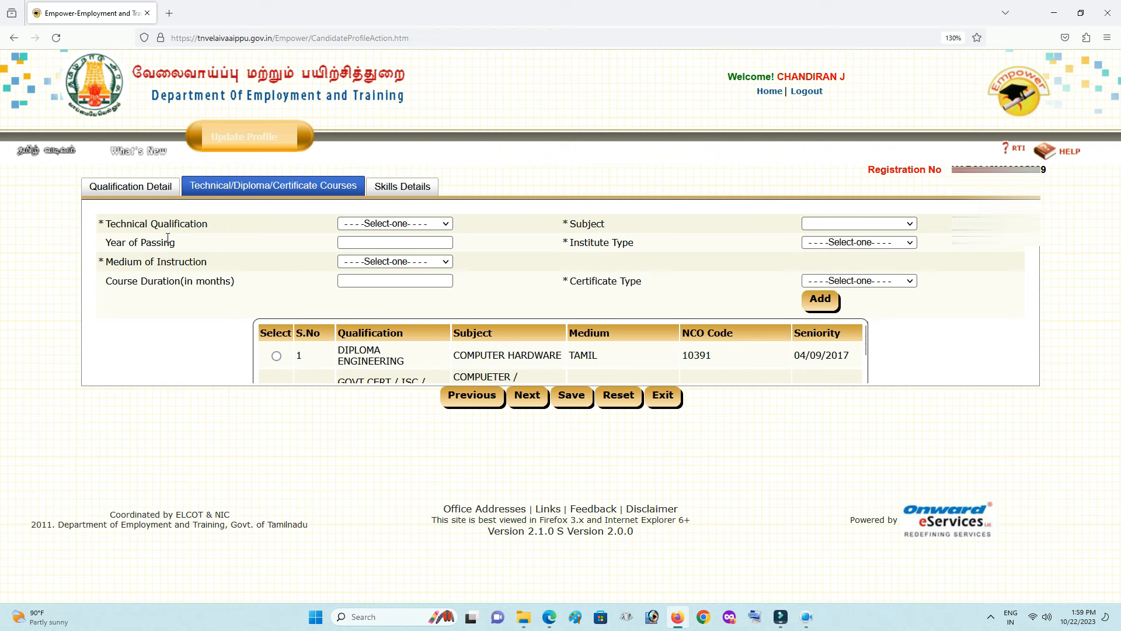
pyautogui.click(402, 224)
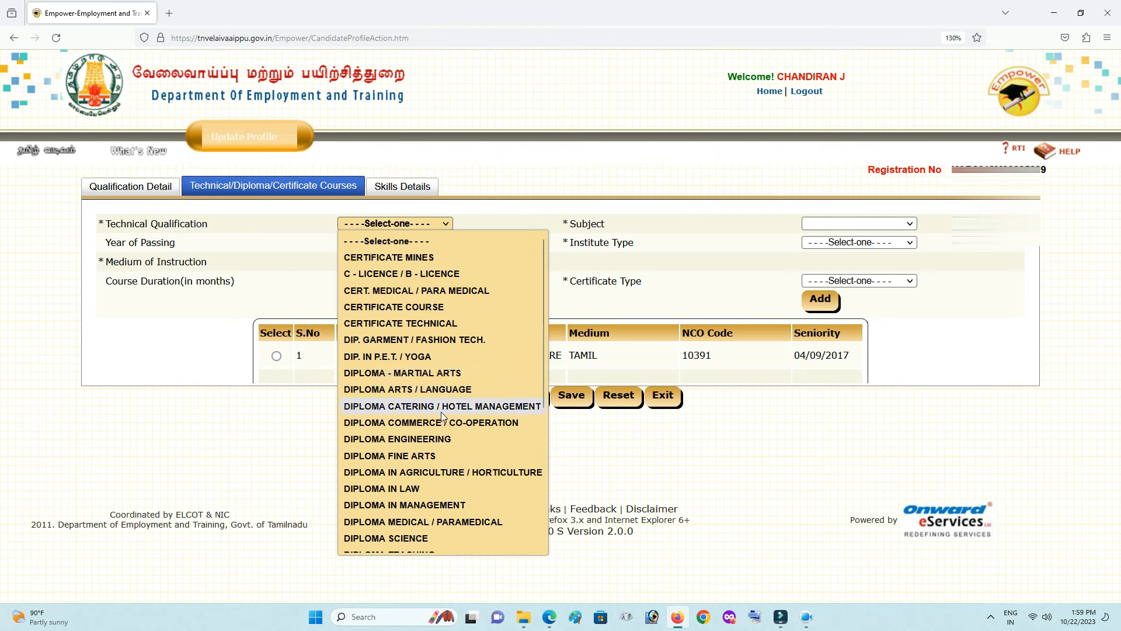
pyautogui.scroll(-5, 433, 456)
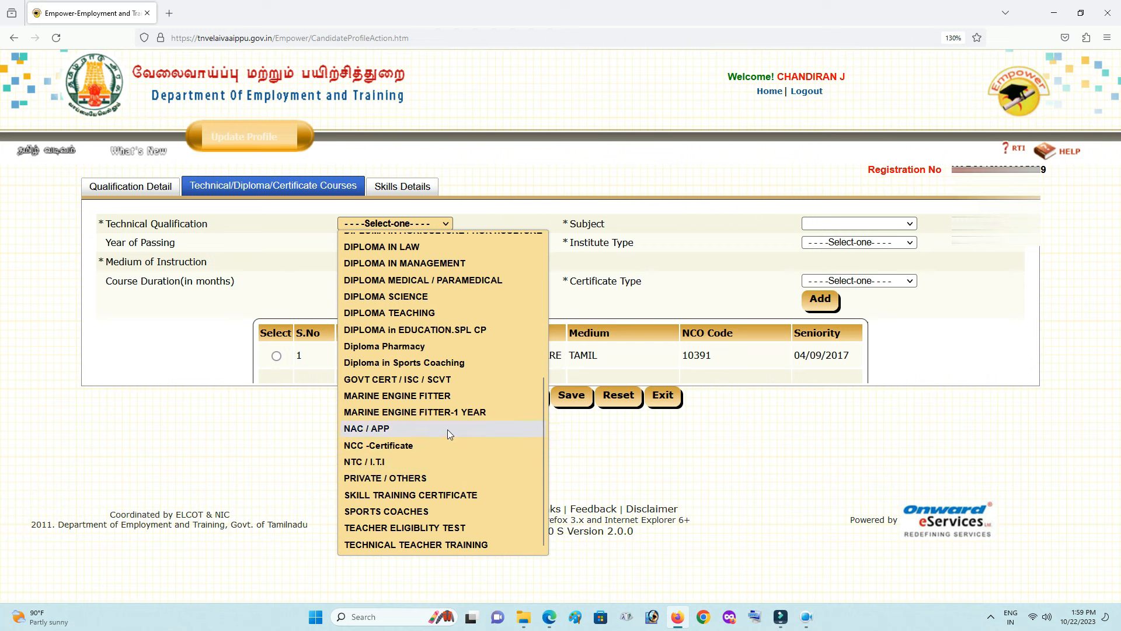
pyautogui.scroll(2, 448, 431)
pyautogui.scroll(2, 454, 429)
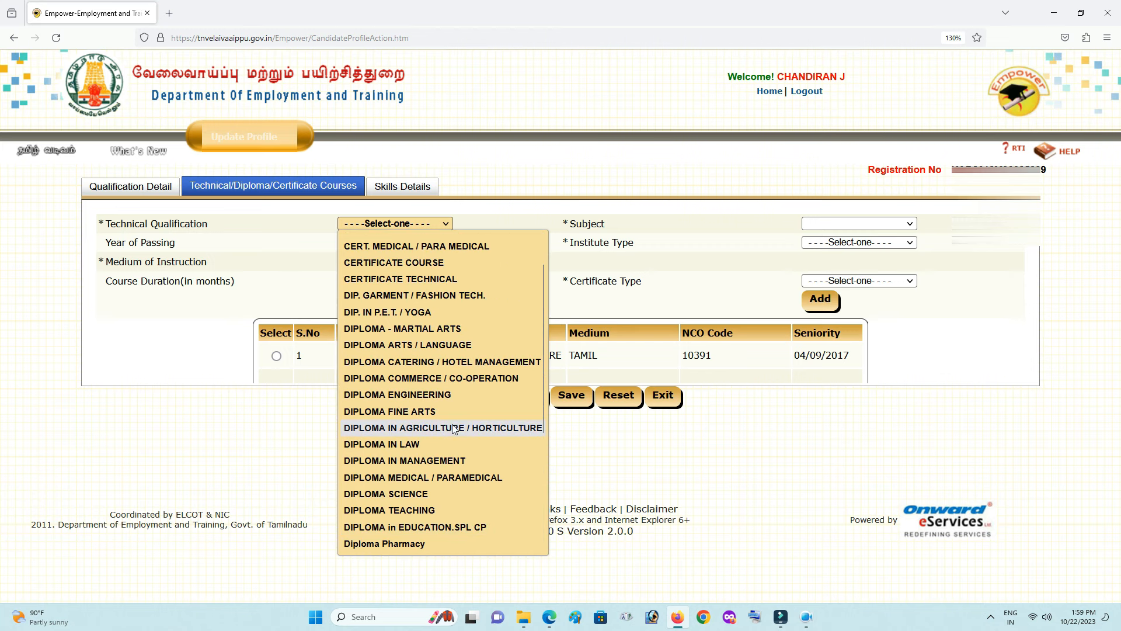
pyautogui.click(449, 396)
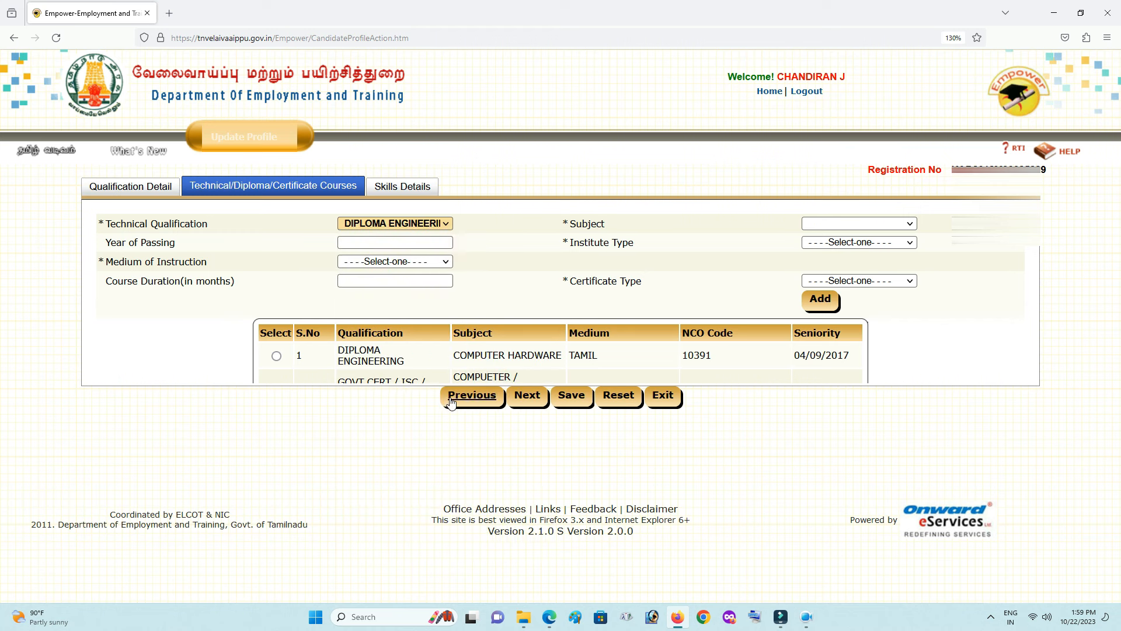
# Set the medium of instruction for the engineering diploma to Tamil
pyautogui.click(415, 247)
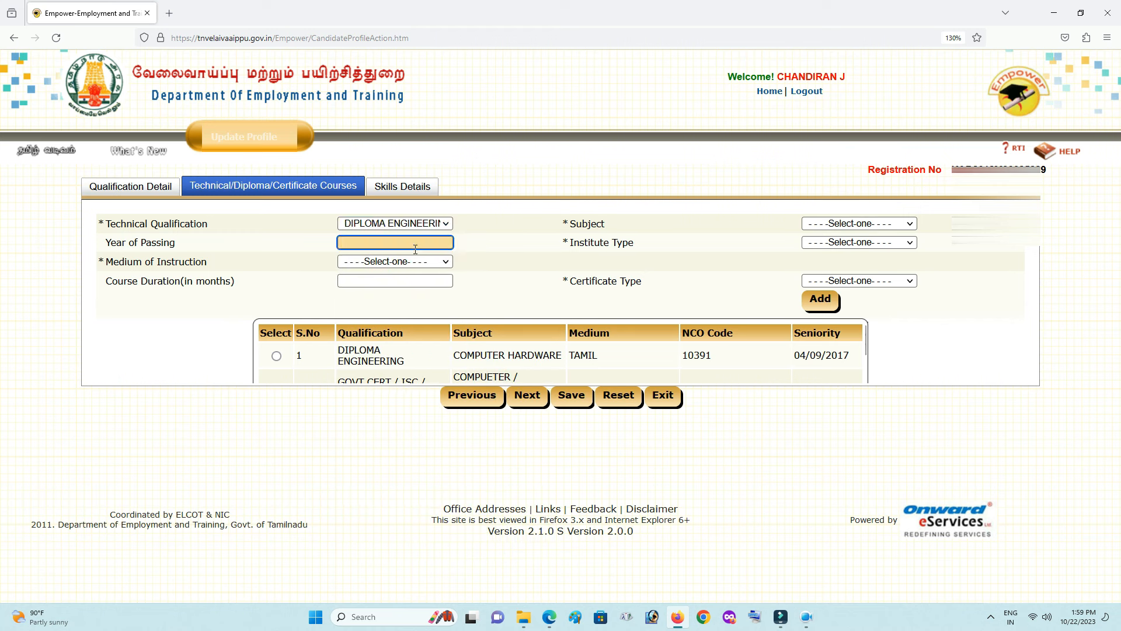
pyautogui.click(411, 261)
pyautogui.click(377, 312)
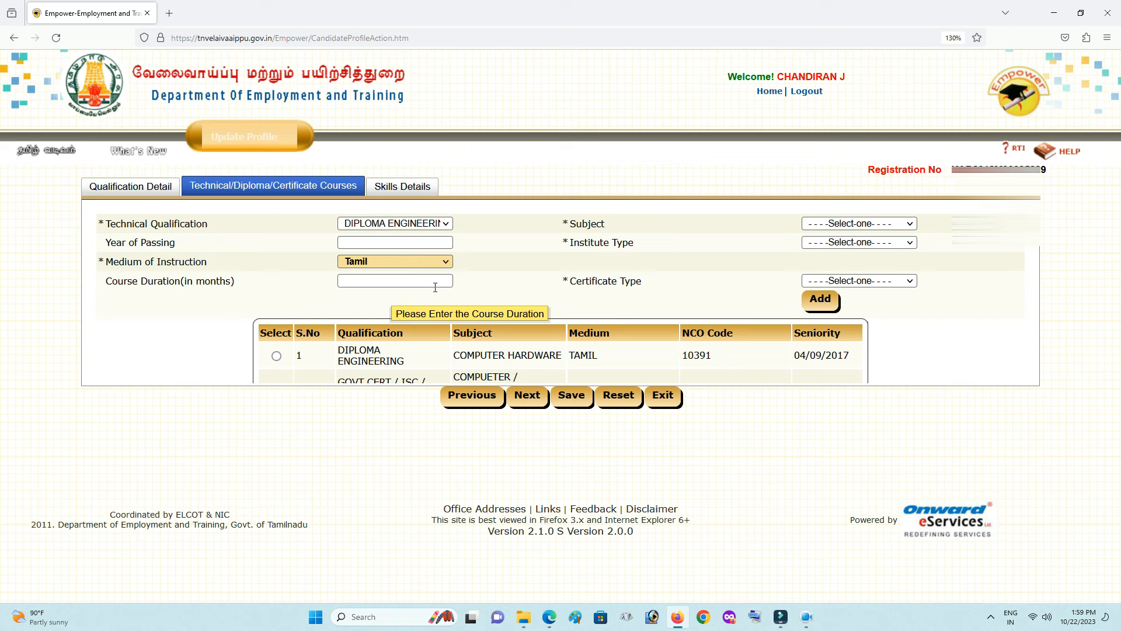
# Look through the engineering diploma subjects and choose Computer Hardware as the subject
pyautogui.click(895, 224)
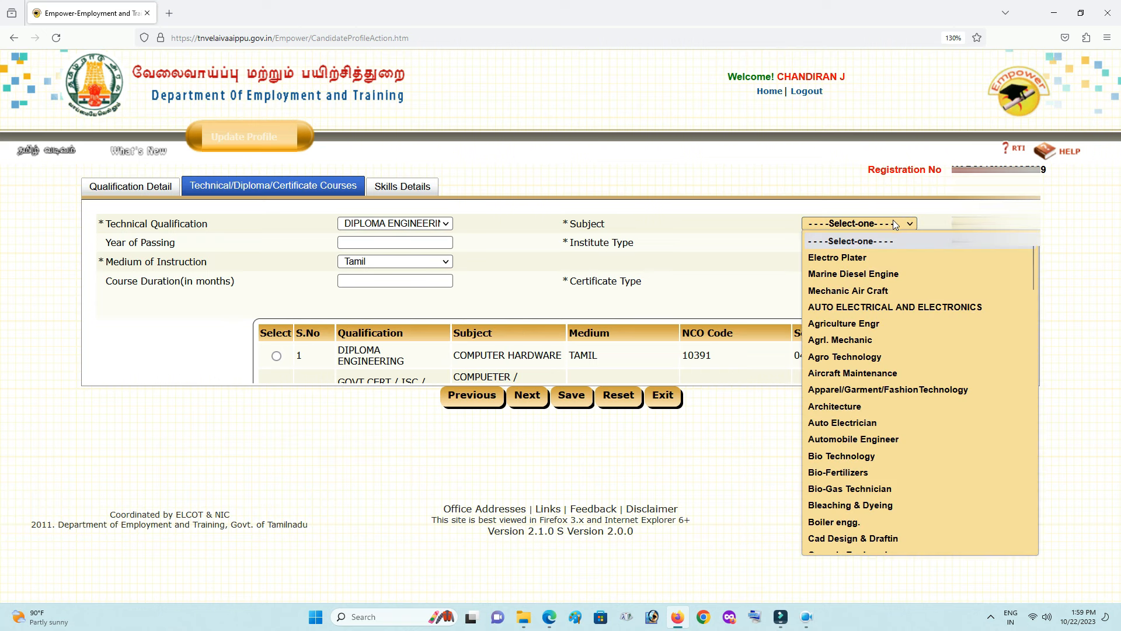
pyautogui.scroll(-2, 862, 313)
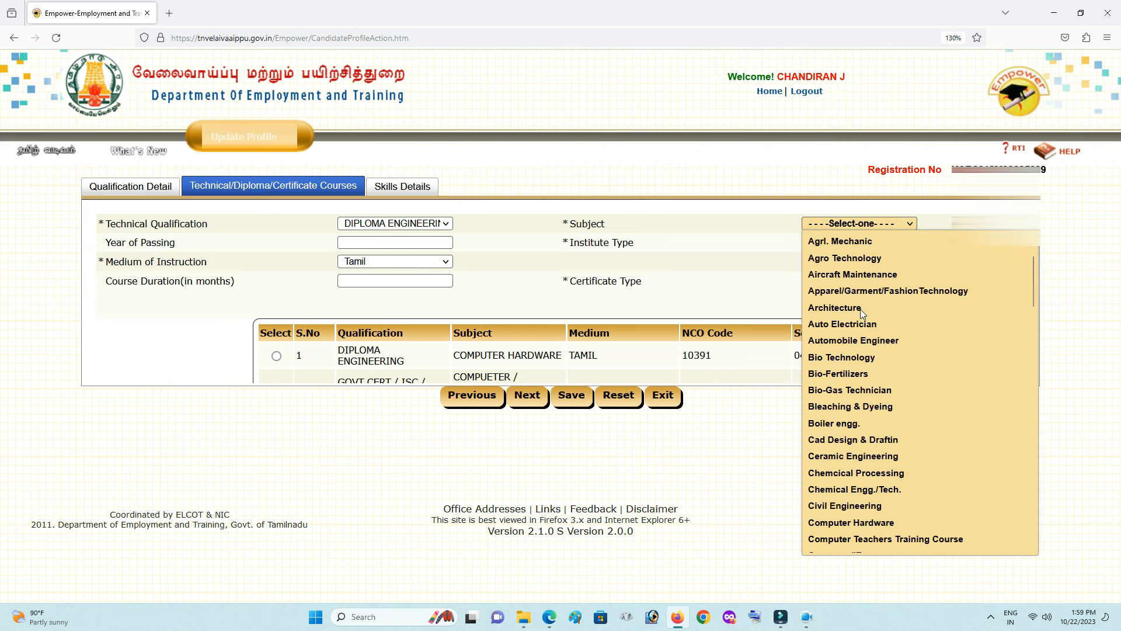
pyautogui.scroll(-2, 899, 344)
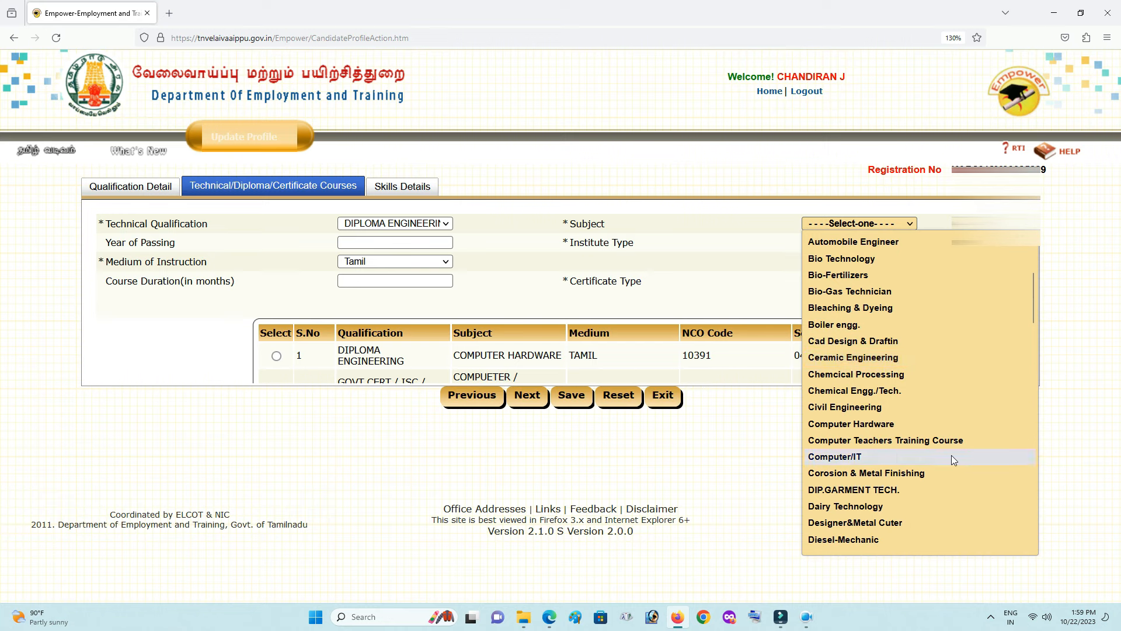
pyautogui.scroll(-2, 958, 450)
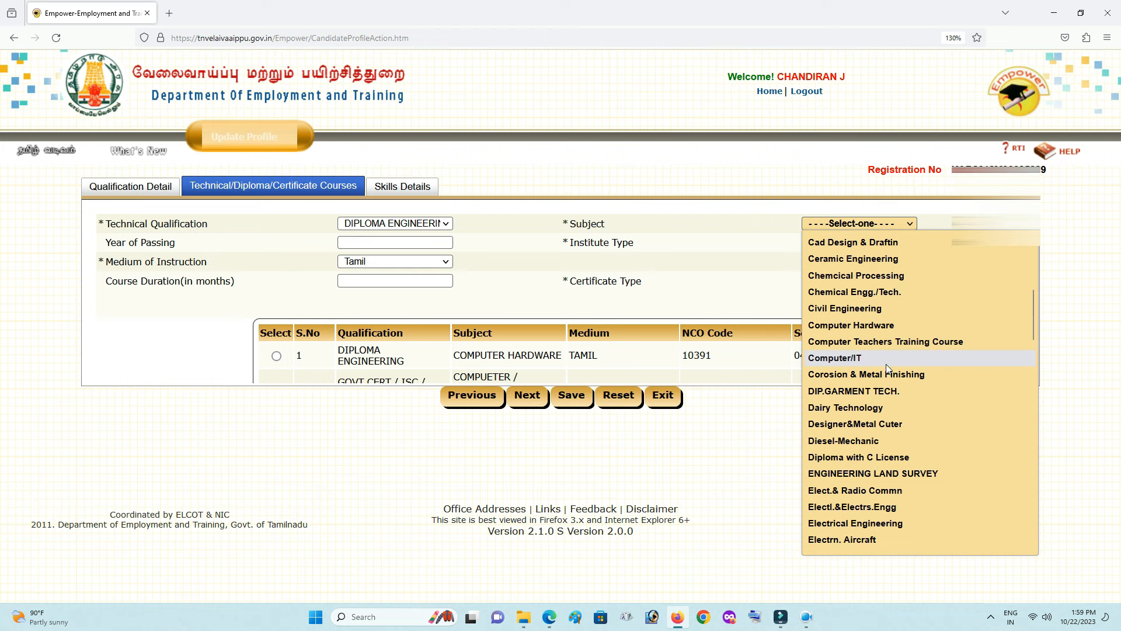
pyautogui.scroll(-15, 886, 368)
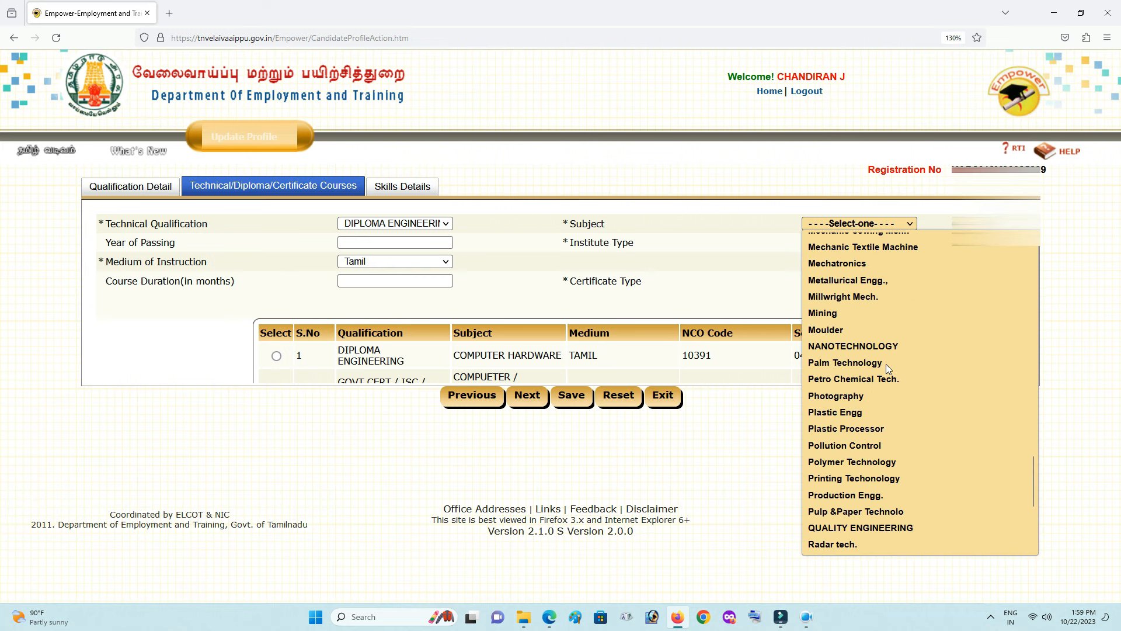
pyautogui.scroll(-5, 887, 367)
pyautogui.scroll(15, 887, 367)
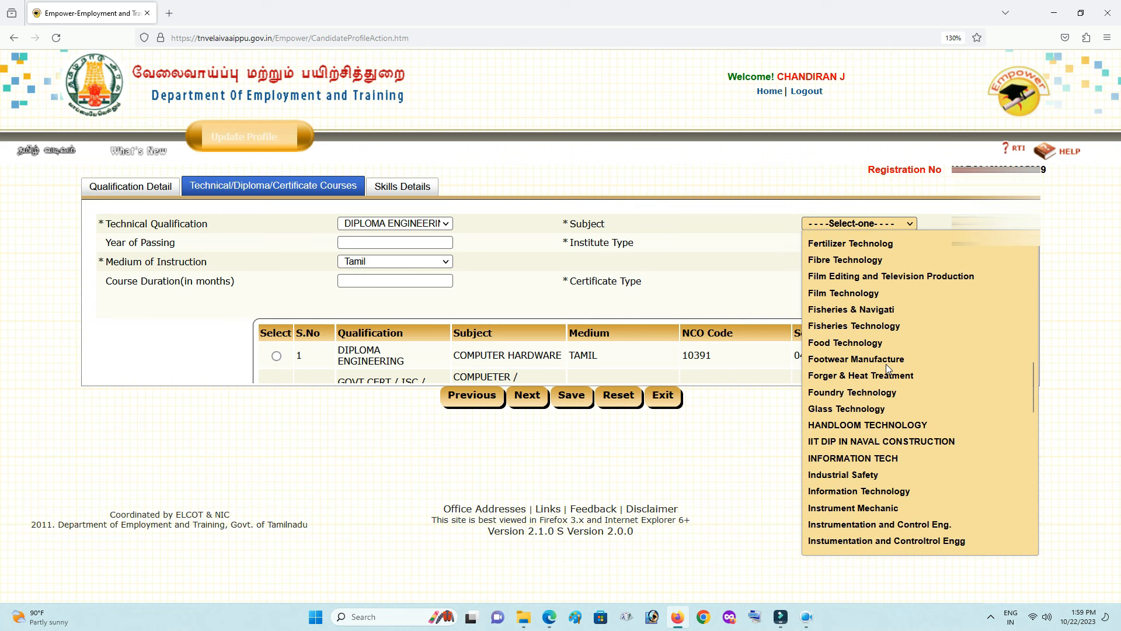
pyautogui.scroll(10, 885, 363)
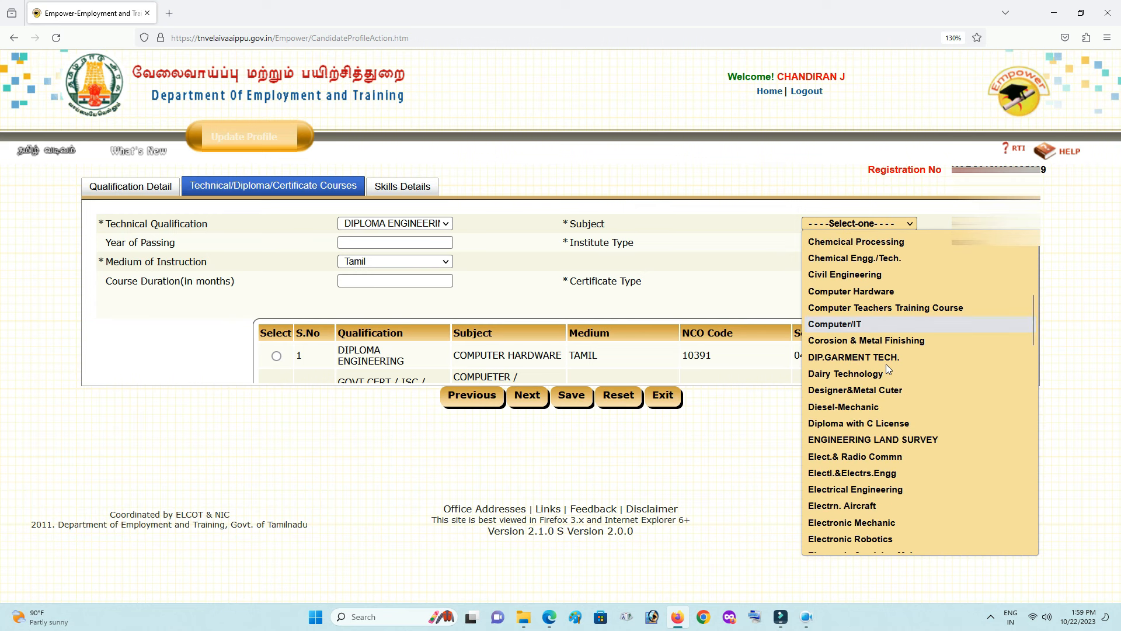
pyautogui.scroll(2, 885, 363)
pyautogui.scroll(2, 885, 363)
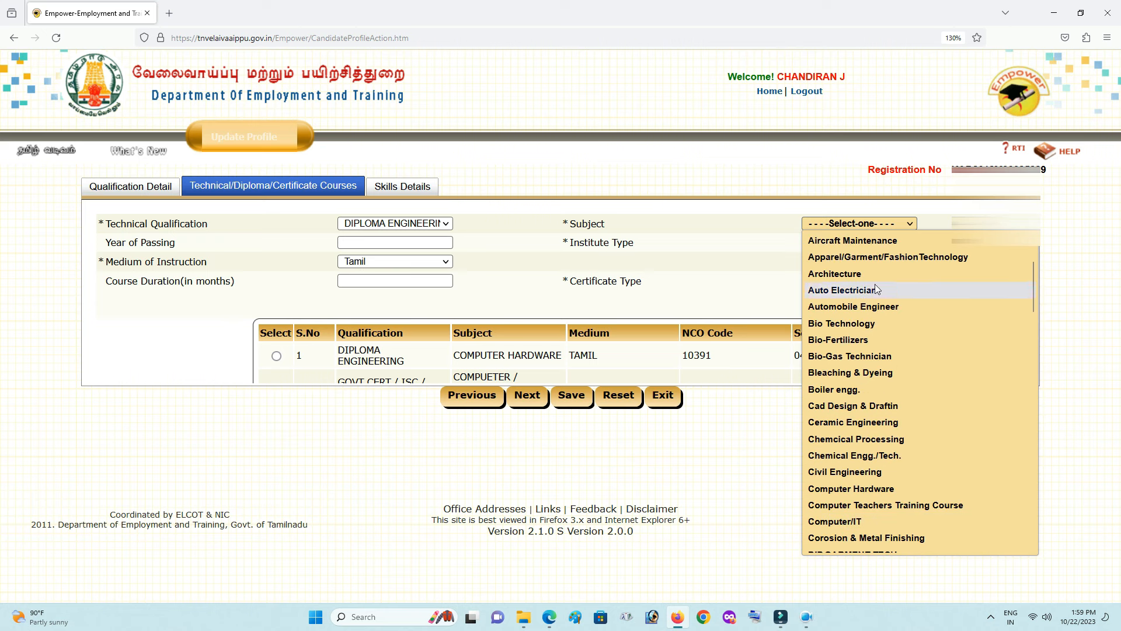
pyautogui.scroll(-2, 878, 292)
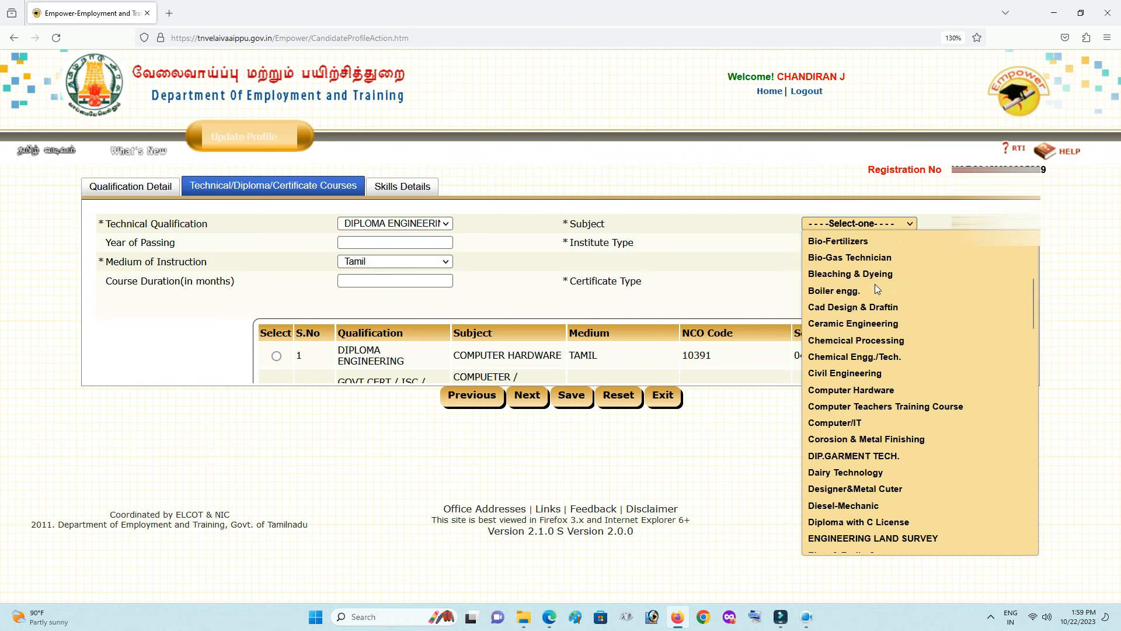
pyautogui.click(880, 390)
# Set both the institute type and the certificate type of the diploma to Government
pyautogui.click(854, 243)
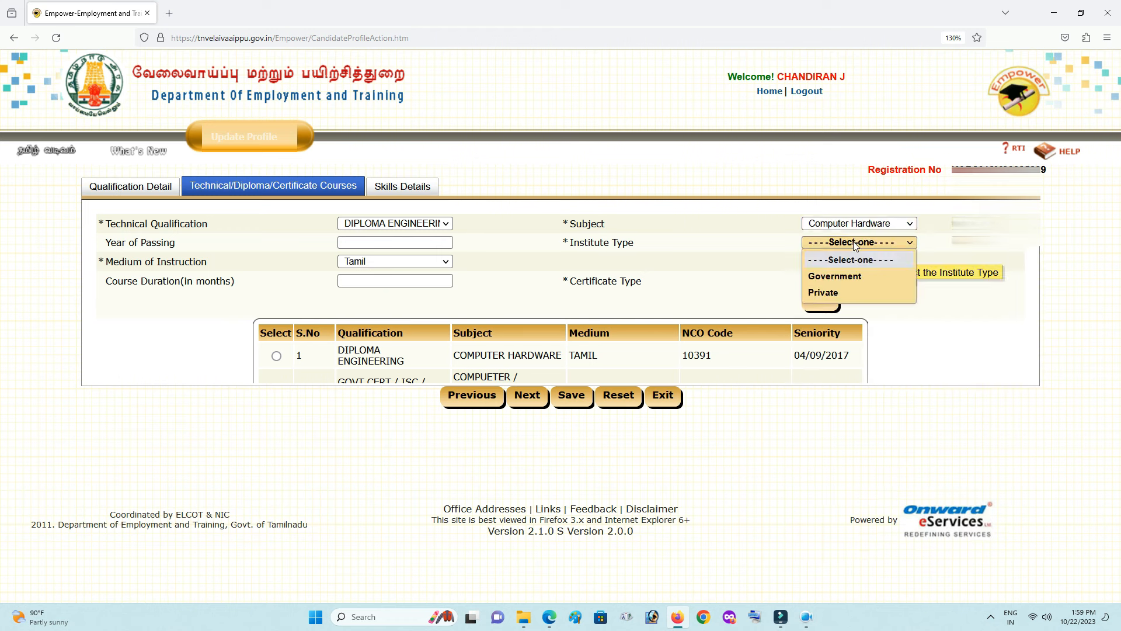
pyautogui.click(858, 278)
pyautogui.click(882, 283)
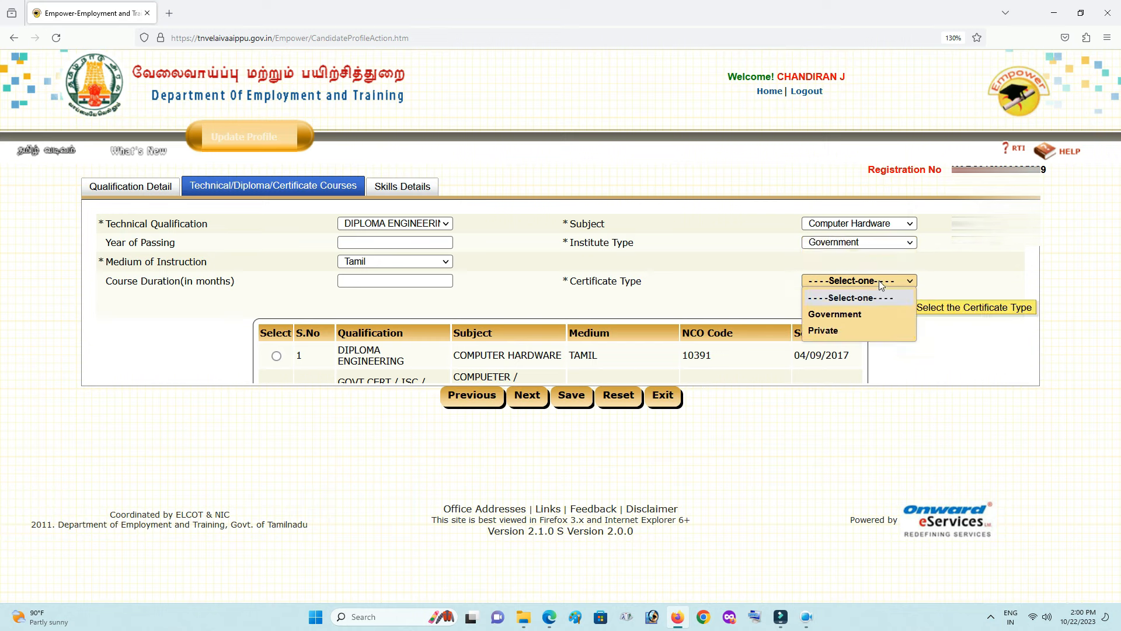
pyautogui.click(874, 317)
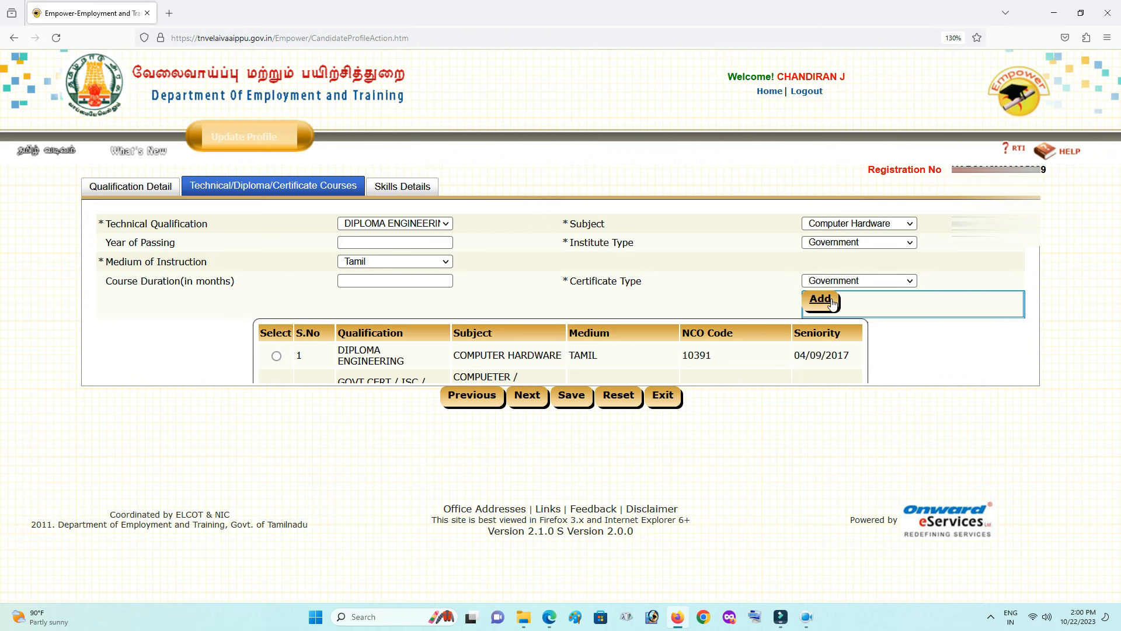
pyautogui.hotkey('ctrl', '-')
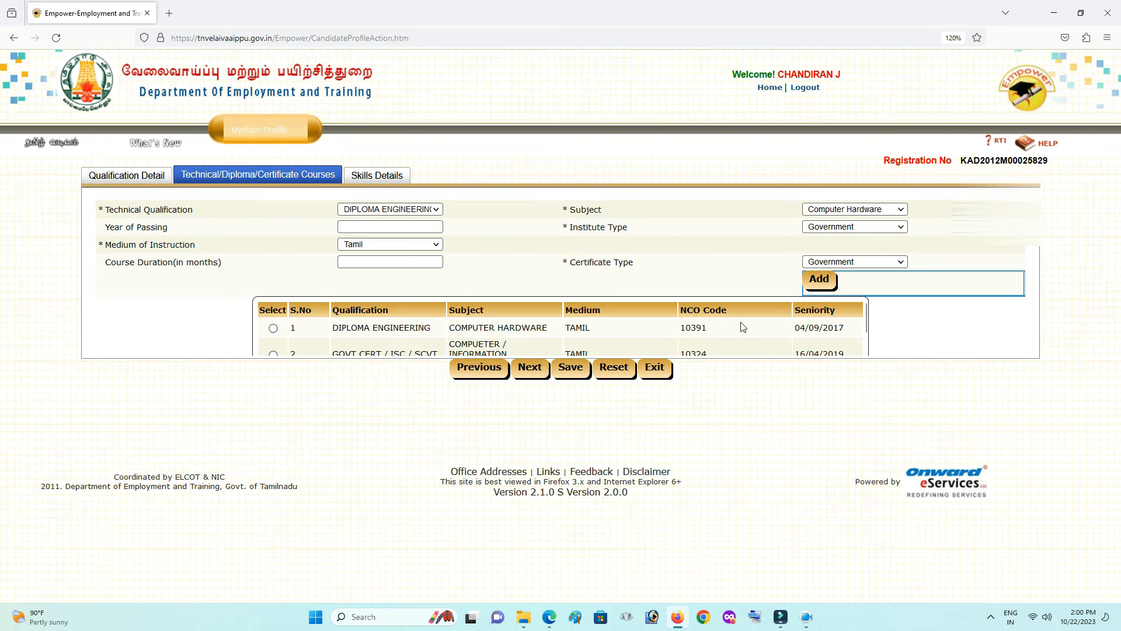
pyautogui.hotkey('ctrl', '+')
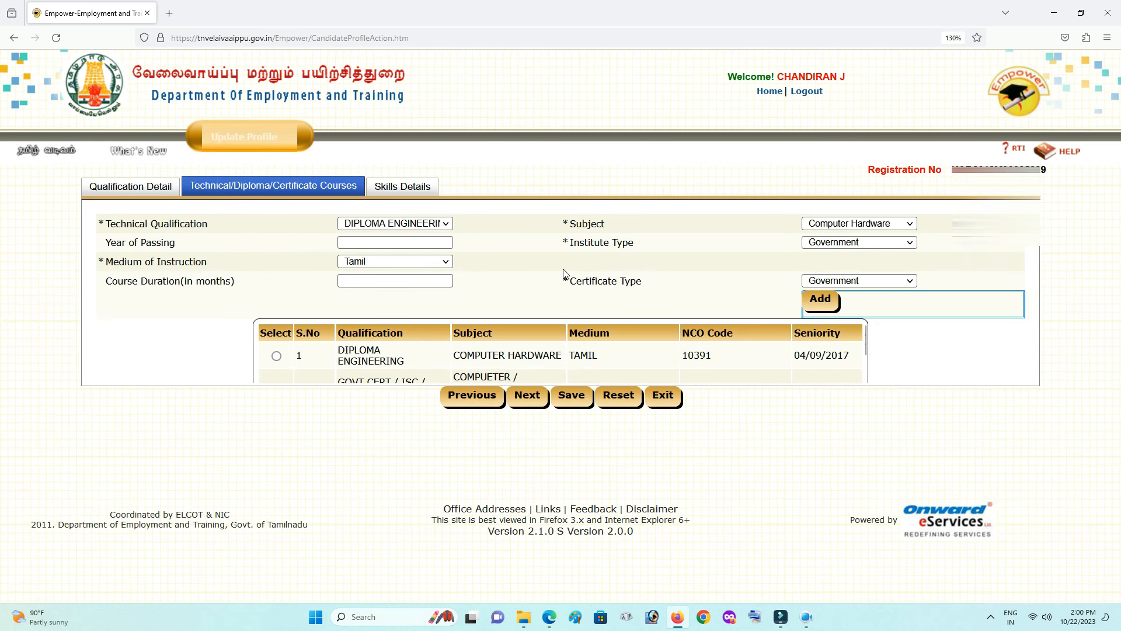
# In the skills details, choose Computer Courses as the skill type and Computer Programmer as the course title
pyautogui.click(431, 188)
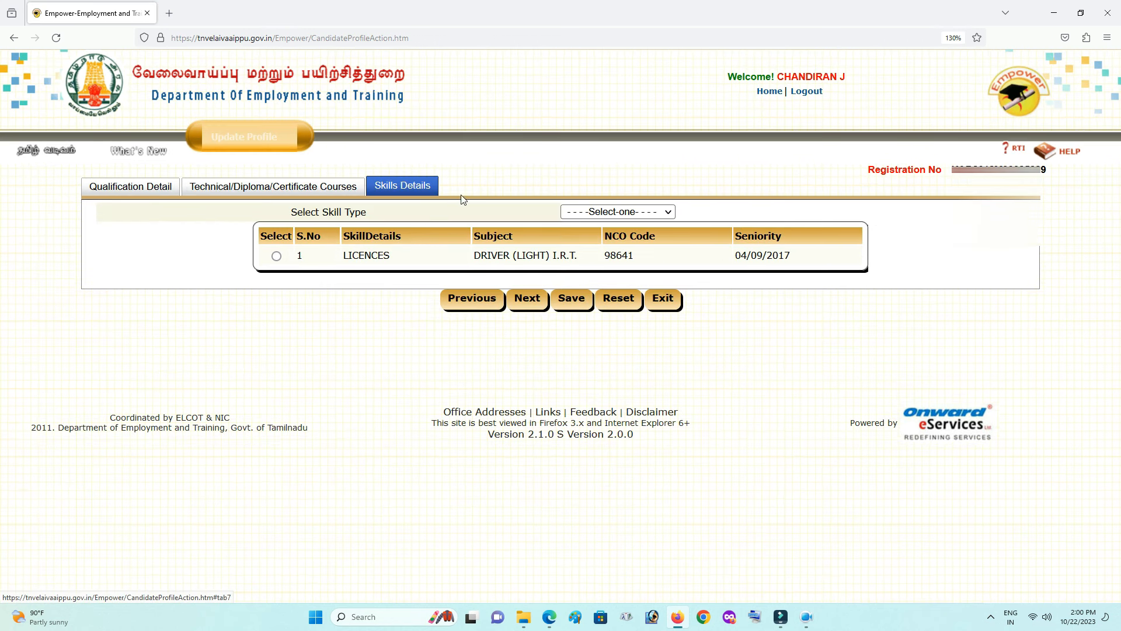
pyautogui.click(624, 216)
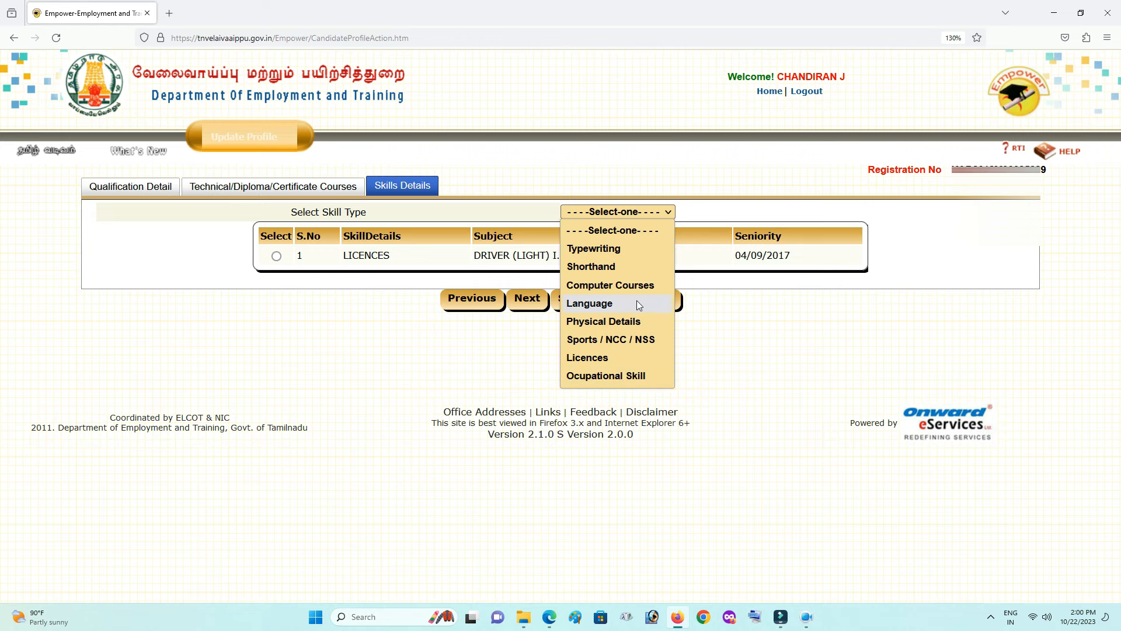
pyautogui.click(636, 285)
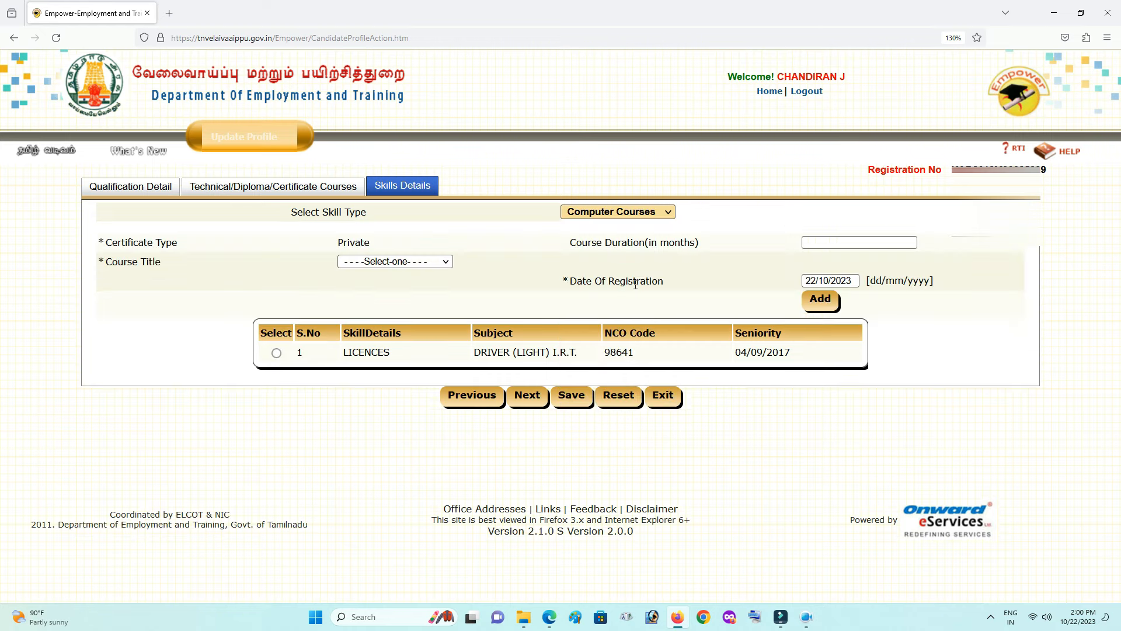
pyautogui.click(362, 241)
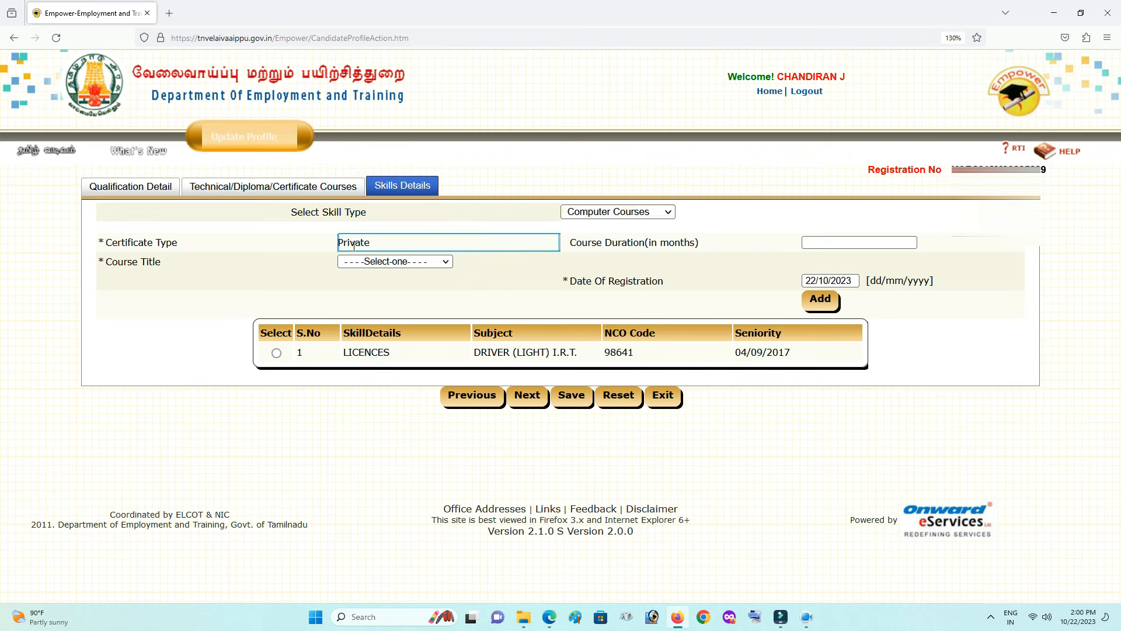
pyautogui.click(381, 262)
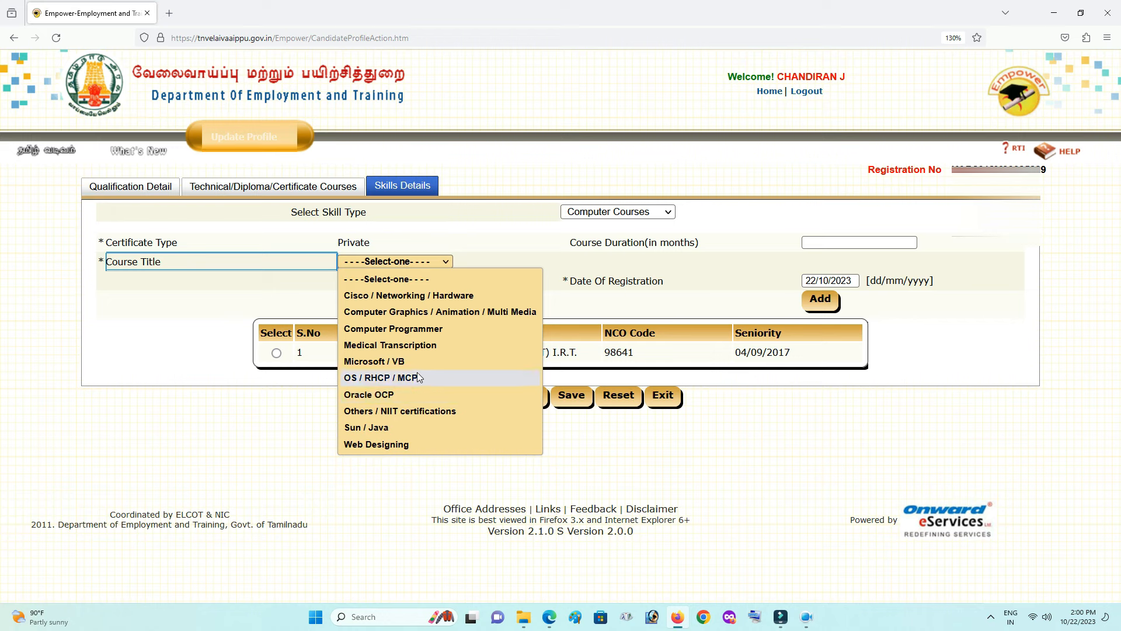
pyautogui.click(422, 330)
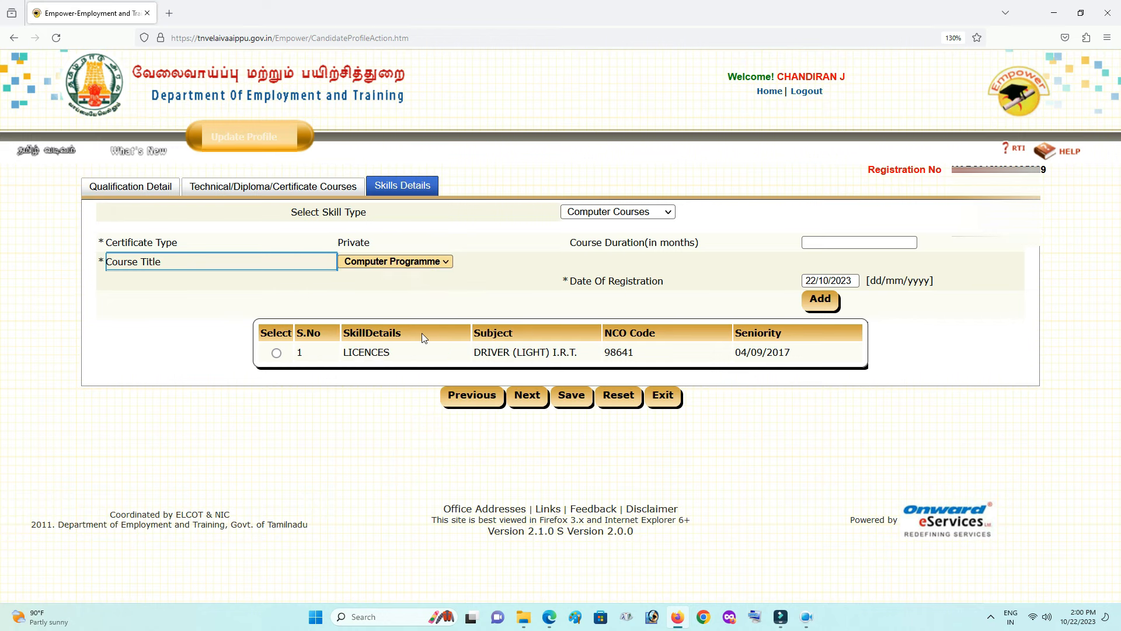
# Check the skill's course duration and registration date fields, and save the profile to bring up its summary
pyautogui.click(827, 241)
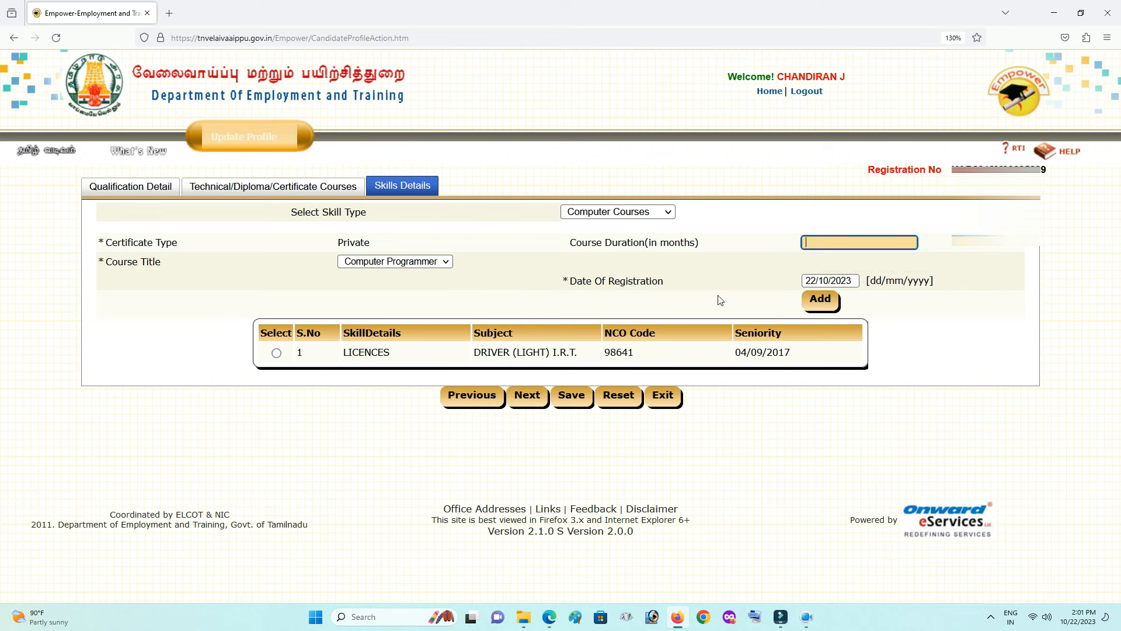
pyautogui.click(858, 285)
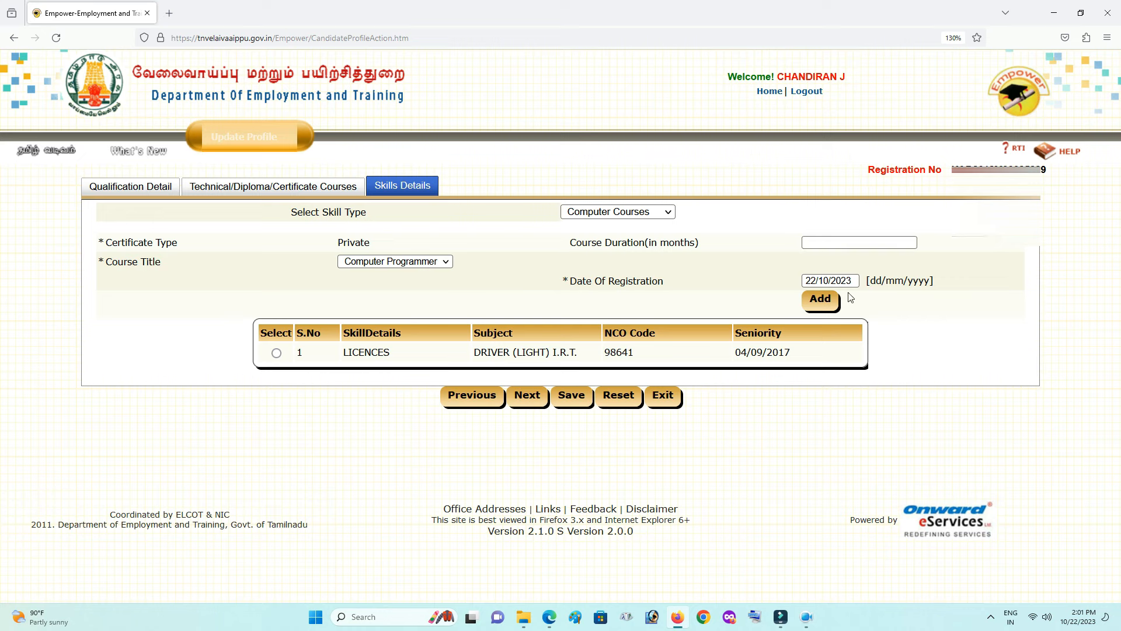
pyautogui.click(836, 298)
pyautogui.click(580, 404)
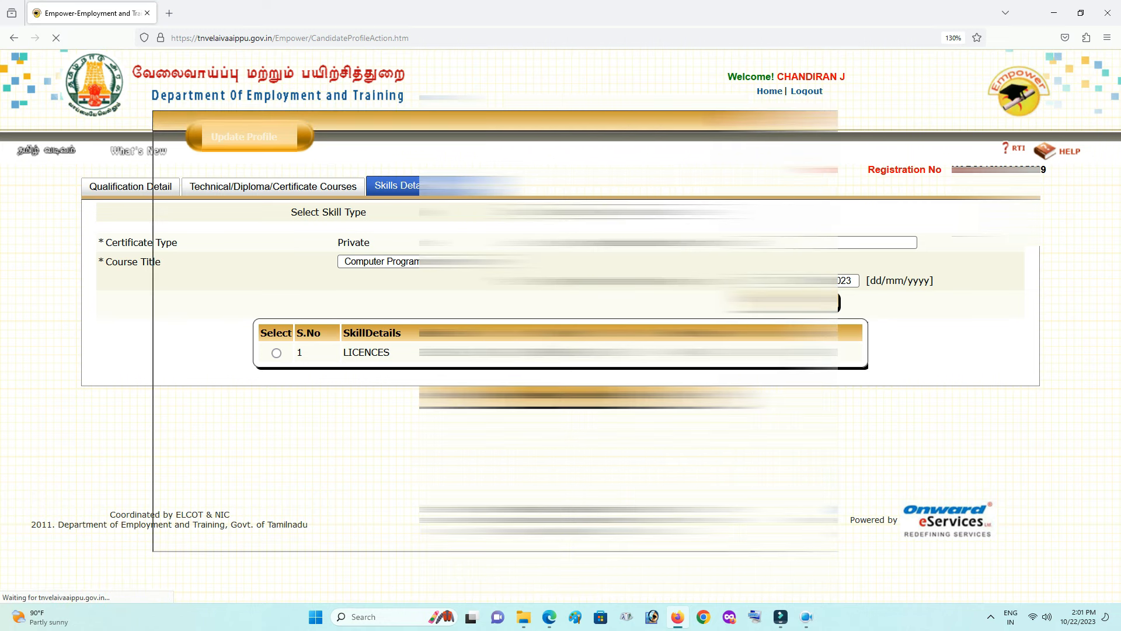
# Examine the profile summary from the personal and contact details down to the qualification, technical and skill entries
pyautogui.scroll(2, 855, 304)
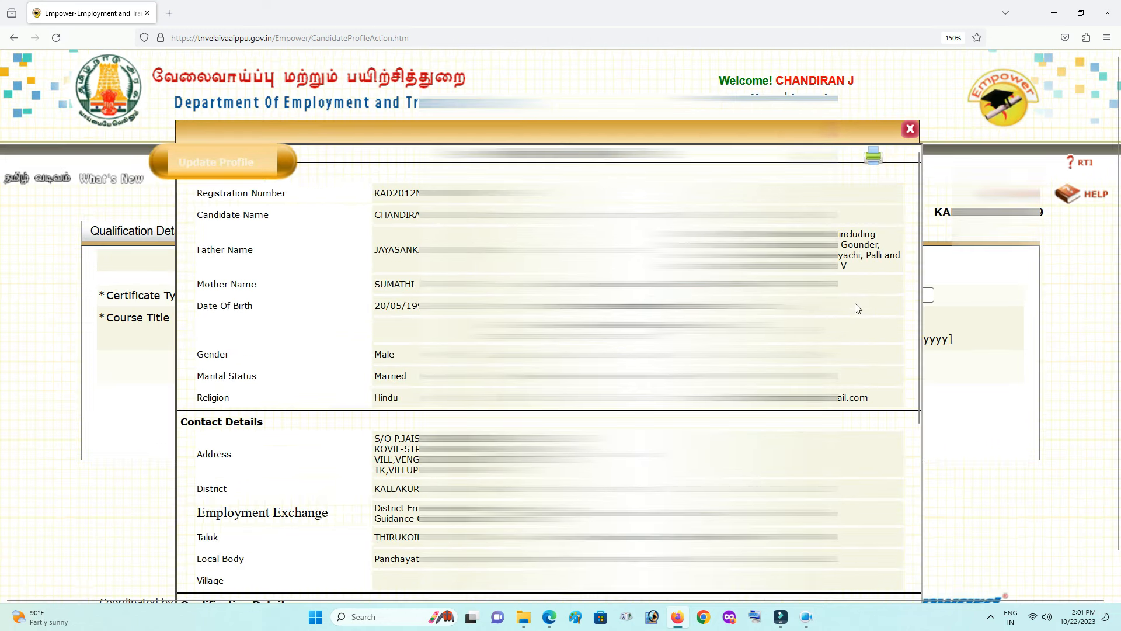
pyautogui.keyDown('ctrl'); pyautogui.click(855, 304); pyautogui.keyUp('ctrl')
pyautogui.scroll(-4, 911, 363)
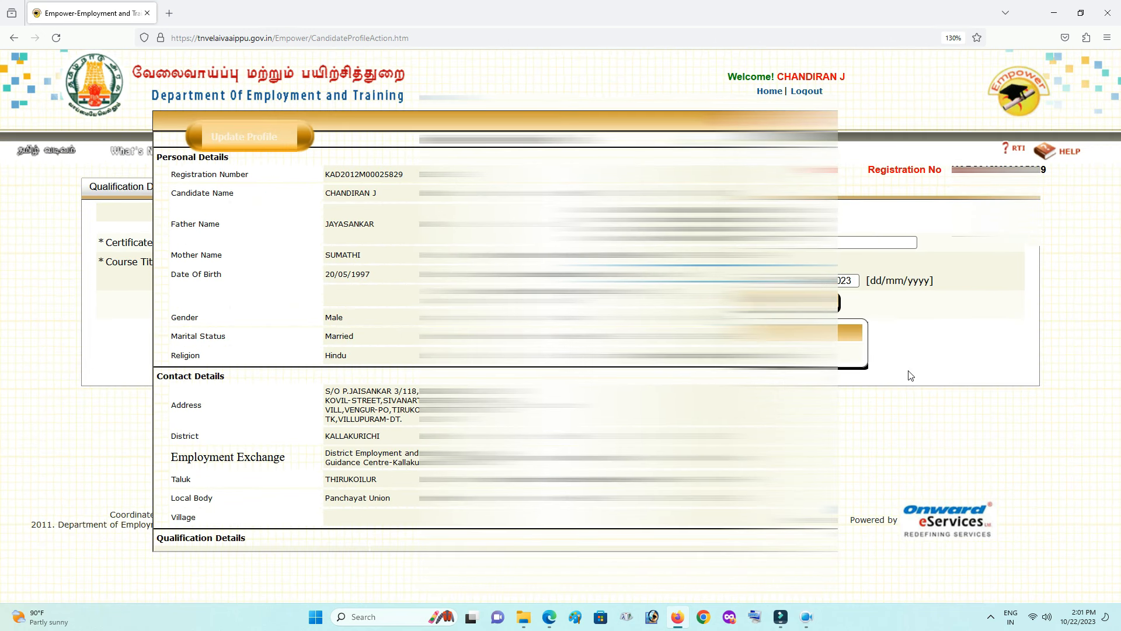
pyautogui.scroll(5, 903, 364)
pyautogui.keyDown('ctrl'); pyautogui.click(839, 222); pyautogui.keyUp('ctrl')
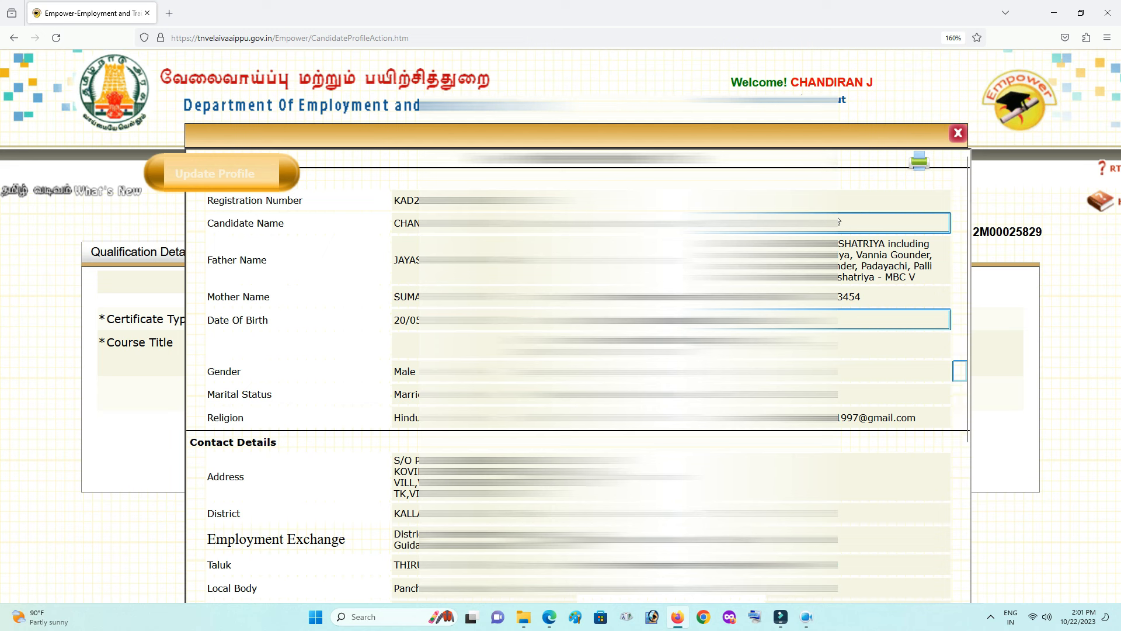
pyautogui.scroll(-5, 839, 222)
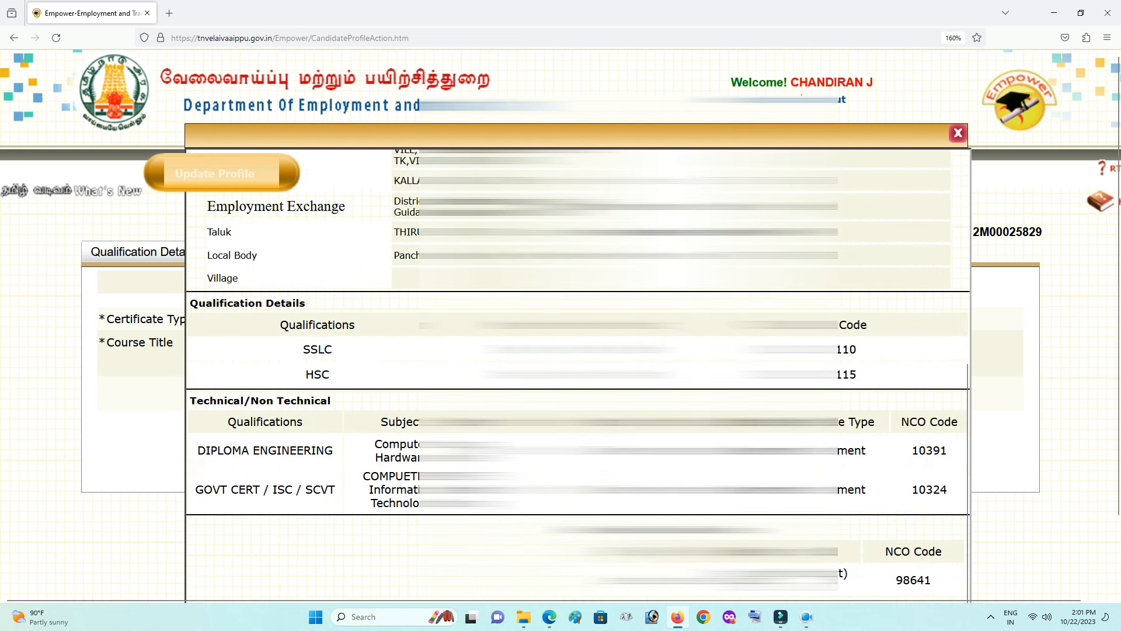
pyautogui.scroll(-3, 561, 326)
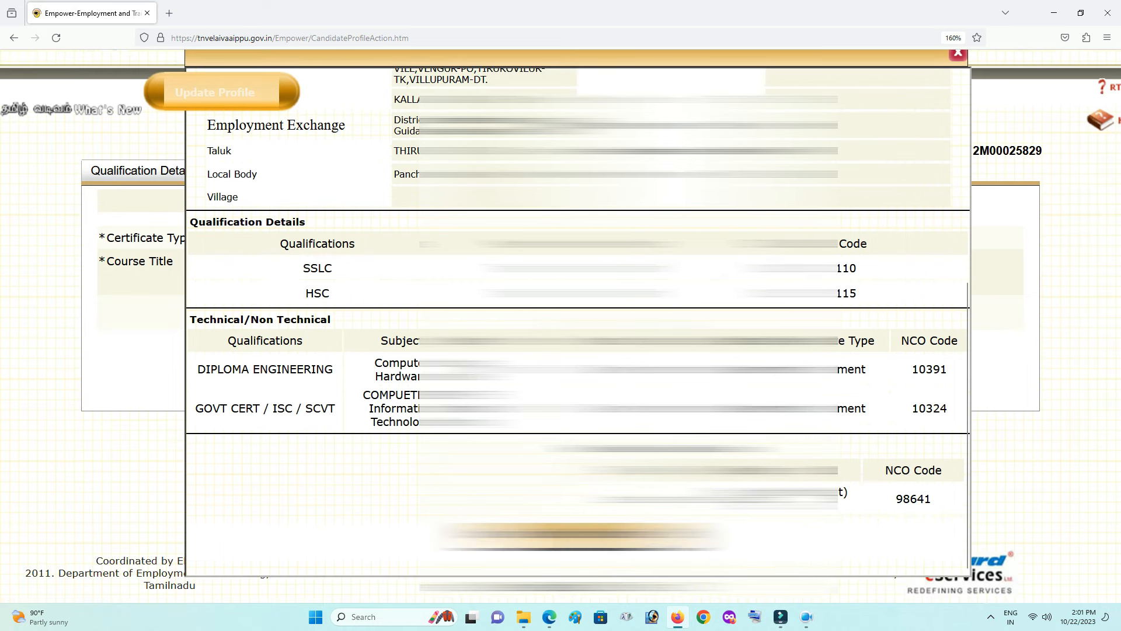
# Confirm the profile summary from the end of its entries and bring up the candidate's identity card
pyautogui.hotkey('ctrl', '-')
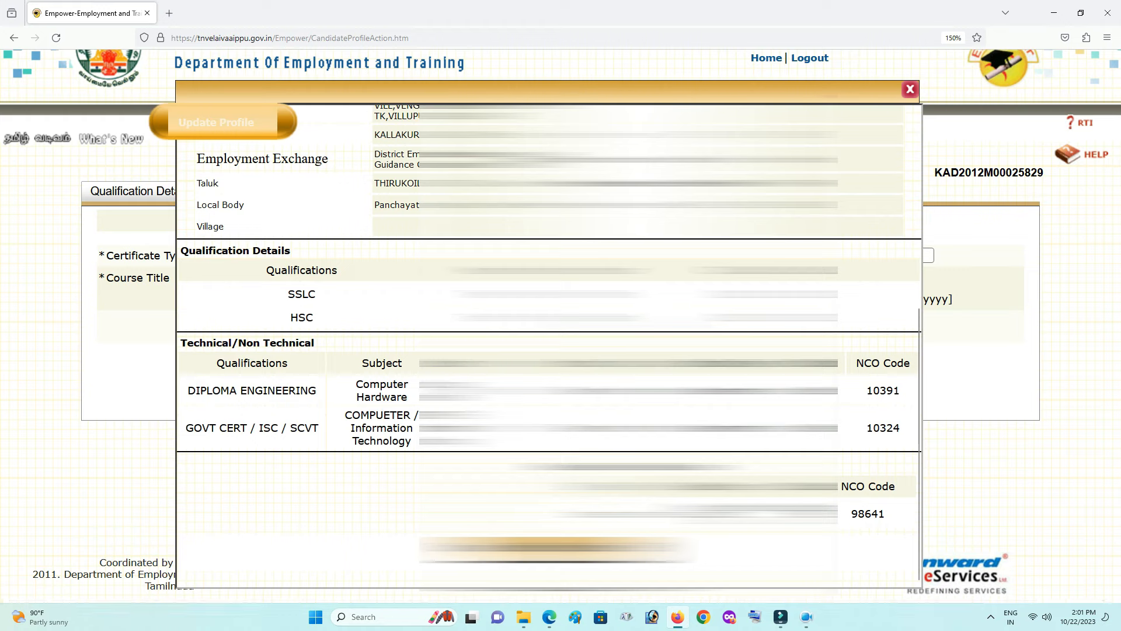
pyautogui.hotkey('ctrl', '-')
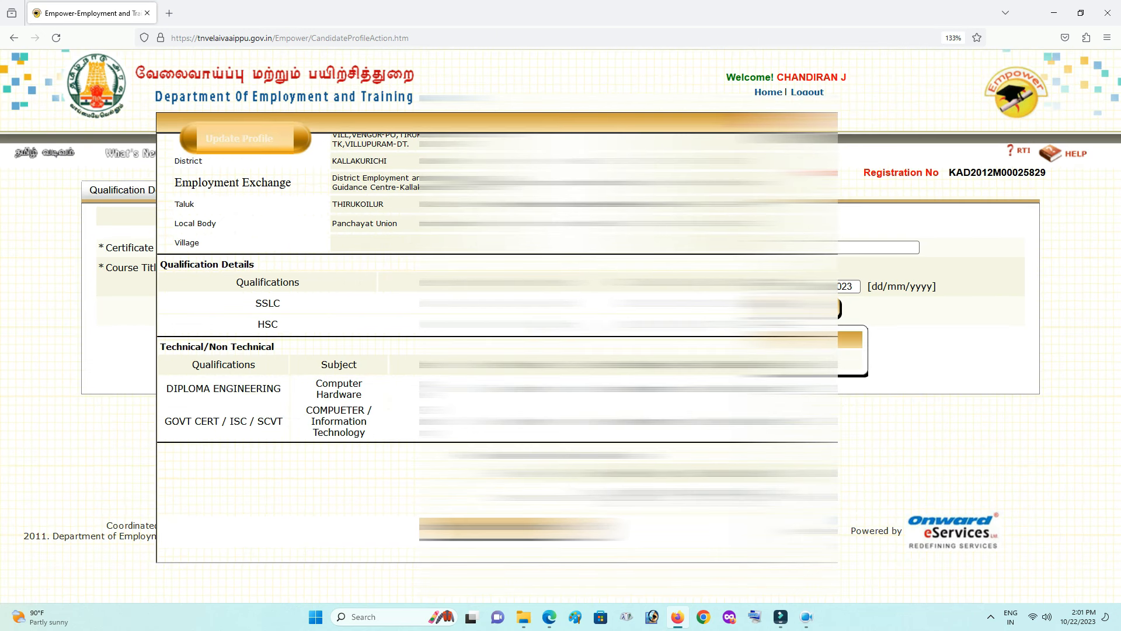
pyautogui.hotkey('ctrl', '+')
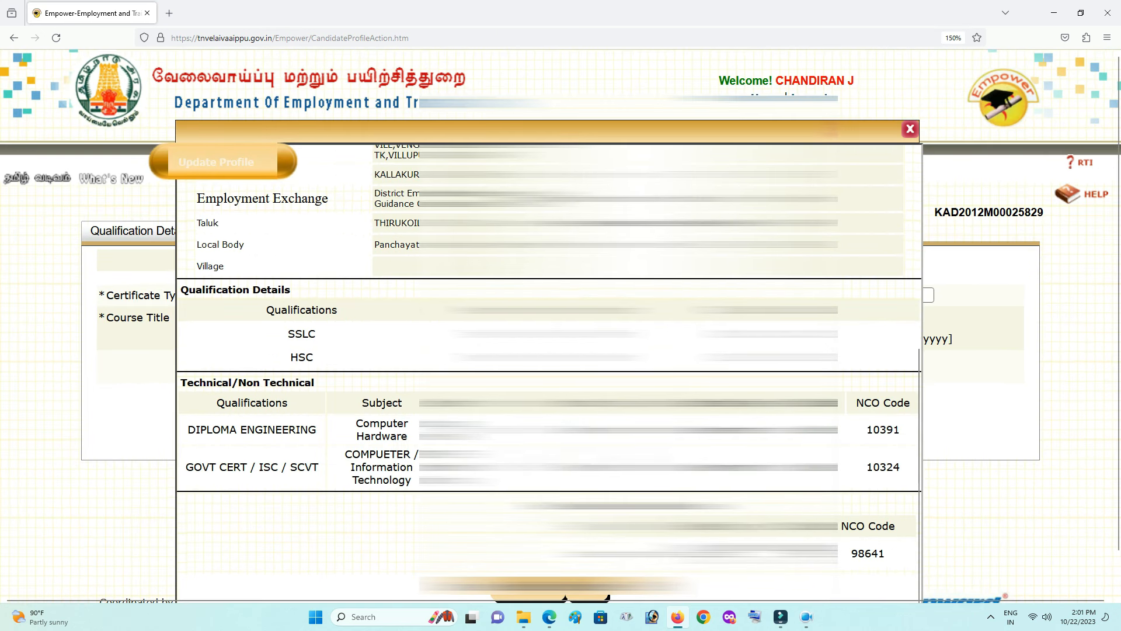
pyautogui.scroll(-2, 584, 387)
pyautogui.click(531, 548)
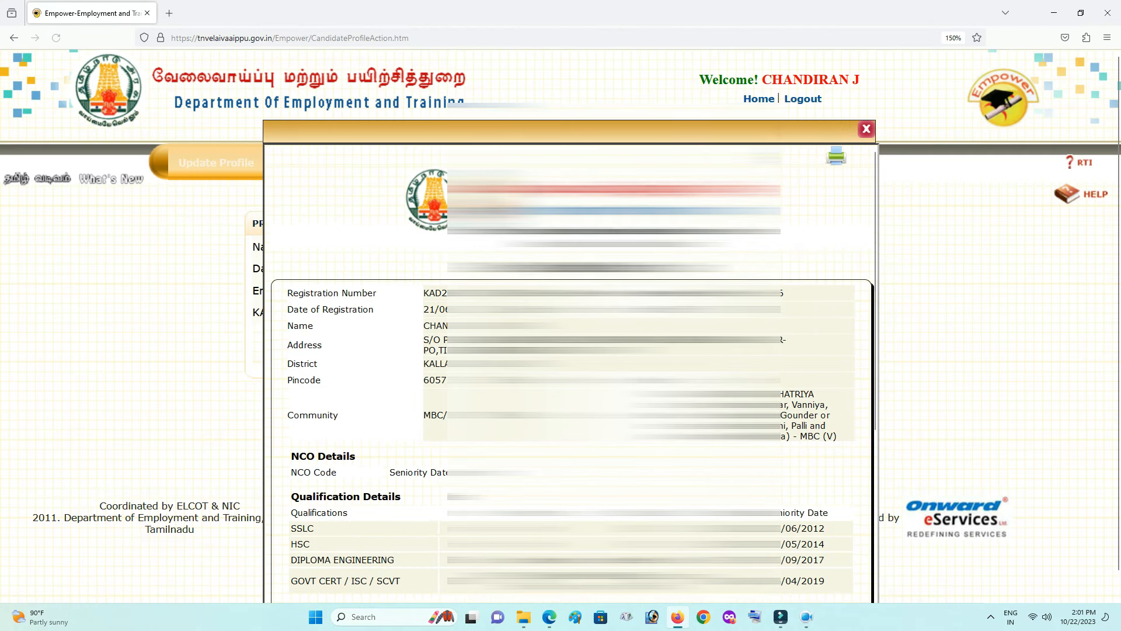
# Look over the X-10 identity card's qualification and skill details and open its print preview
pyautogui.scroll(-2, 834, 175)
pyautogui.scroll(2, 834, 175)
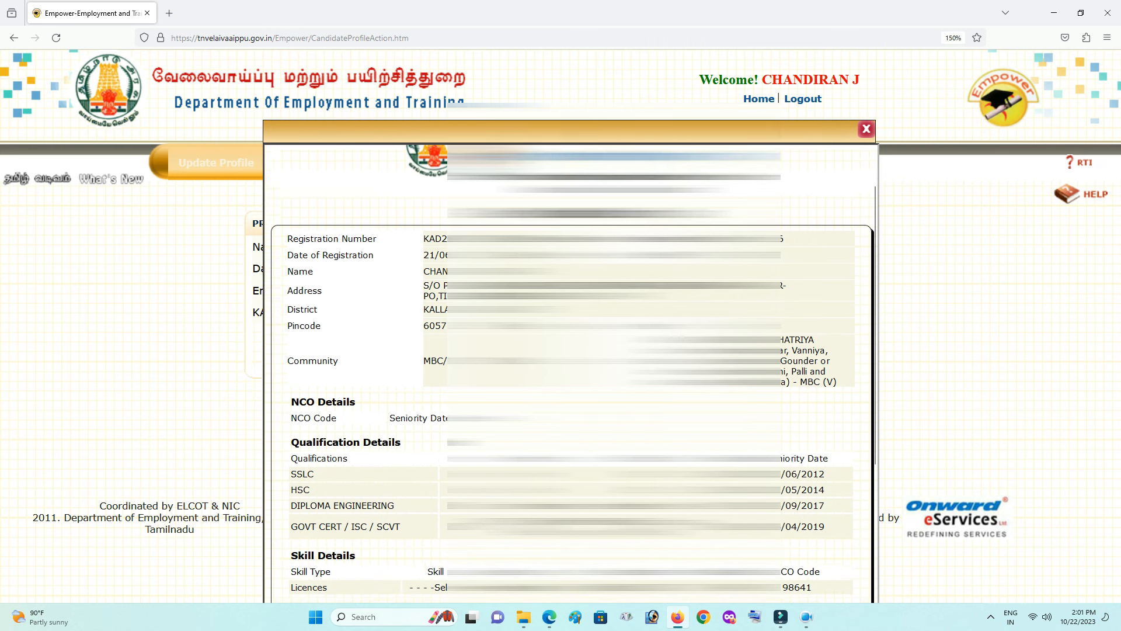
pyautogui.click(834, 165)
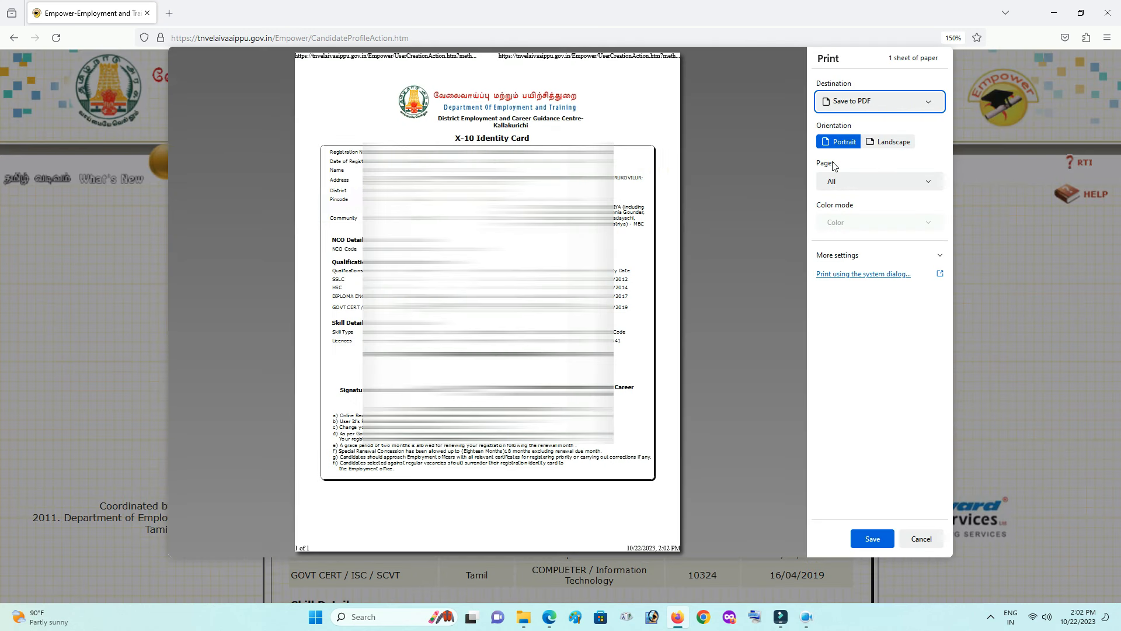